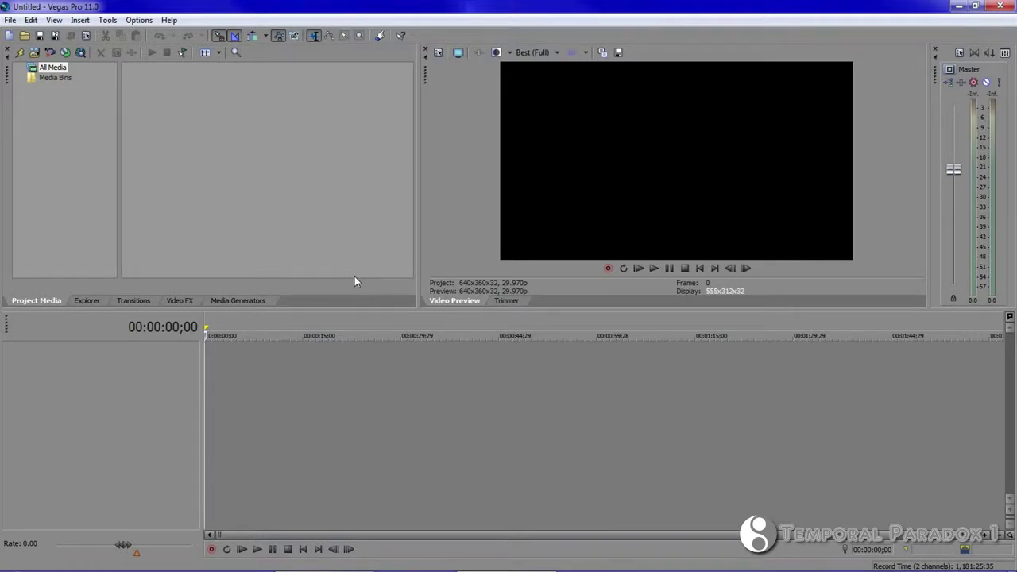
- Set GPU acceleration of video processing to NVIDIA Corporation (GeForce GTX 460) in the video preferences and apply it
left_click(167, 24)
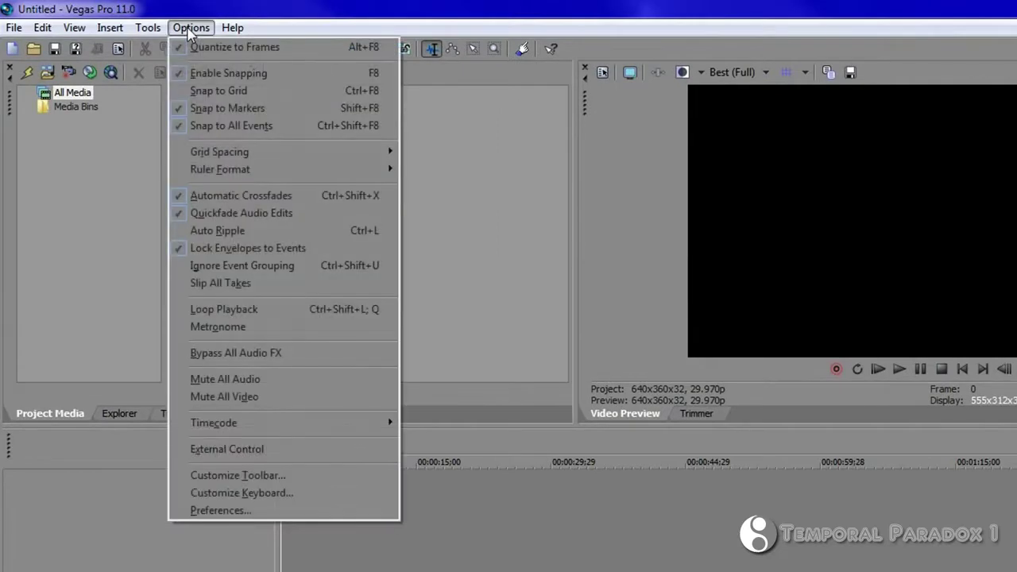
left_click(239, 510)
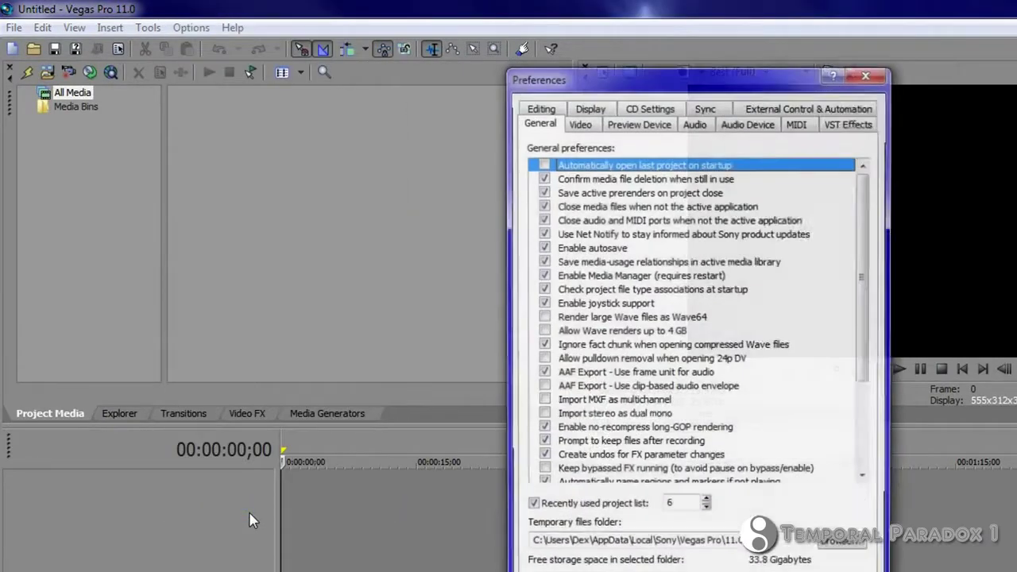
left_click(578, 123)
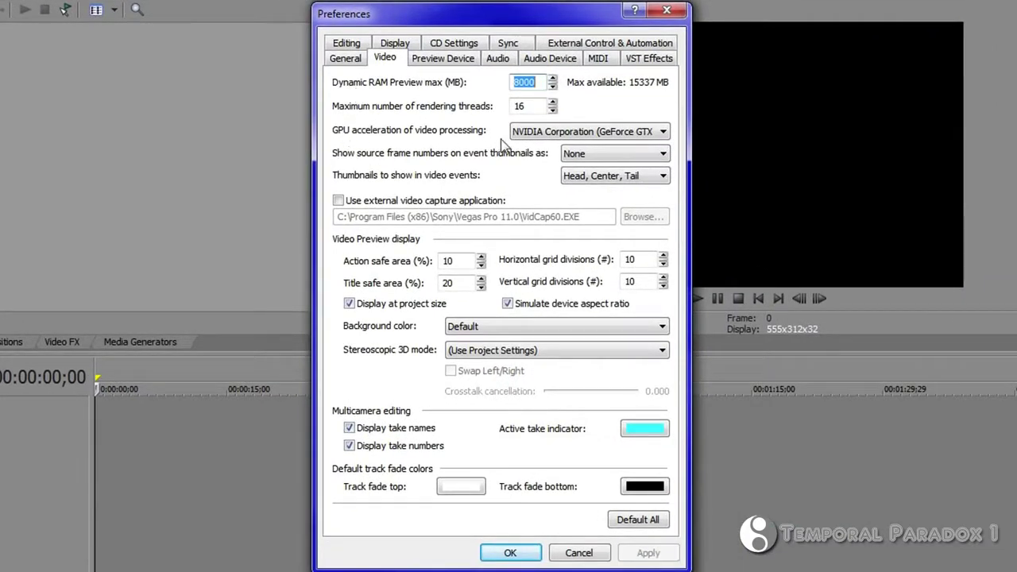
left_click(664, 133)
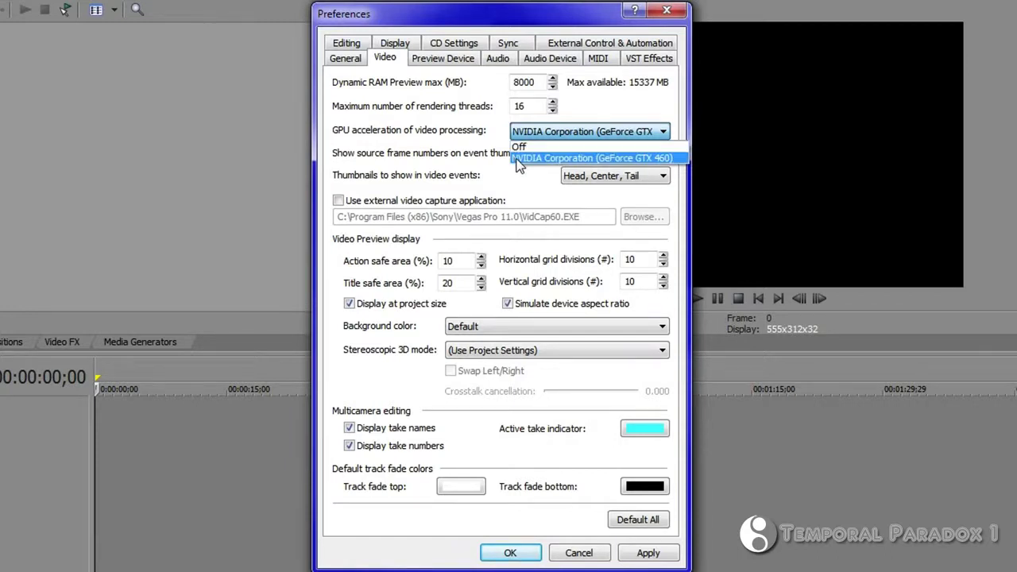
left_click(559, 157)
left_click(648, 553)
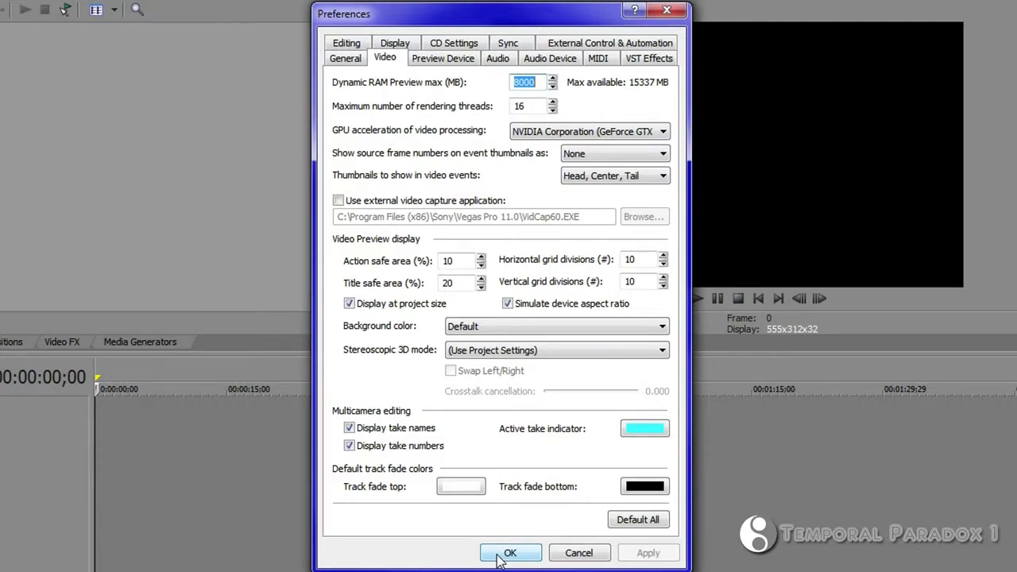
left_click(500, 555)
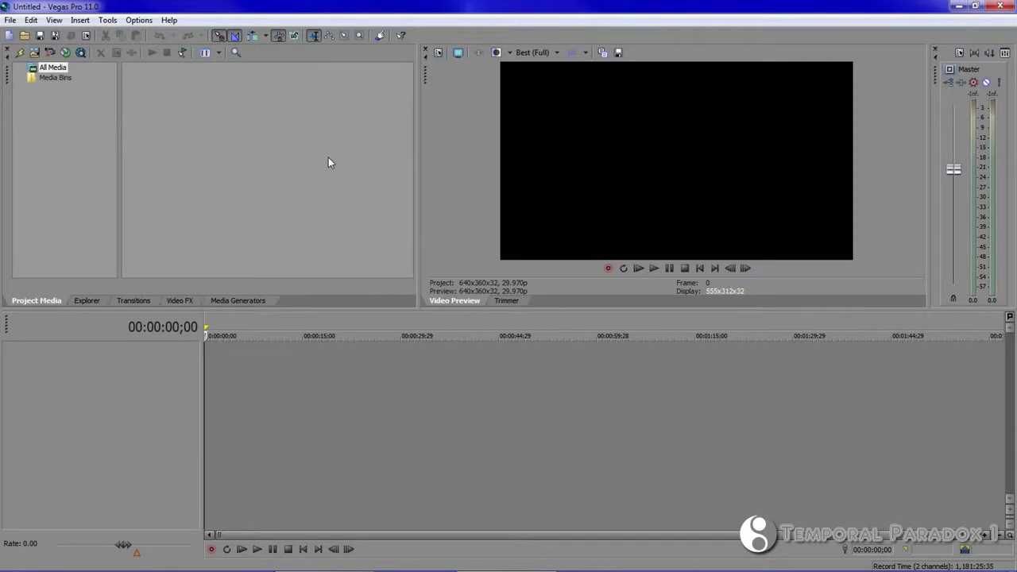
- Open the project properties and choose the HDV 720-30p (1280x720, 29.970 fps) template with Best full-resolution rendering quality
left_click(437, 52)
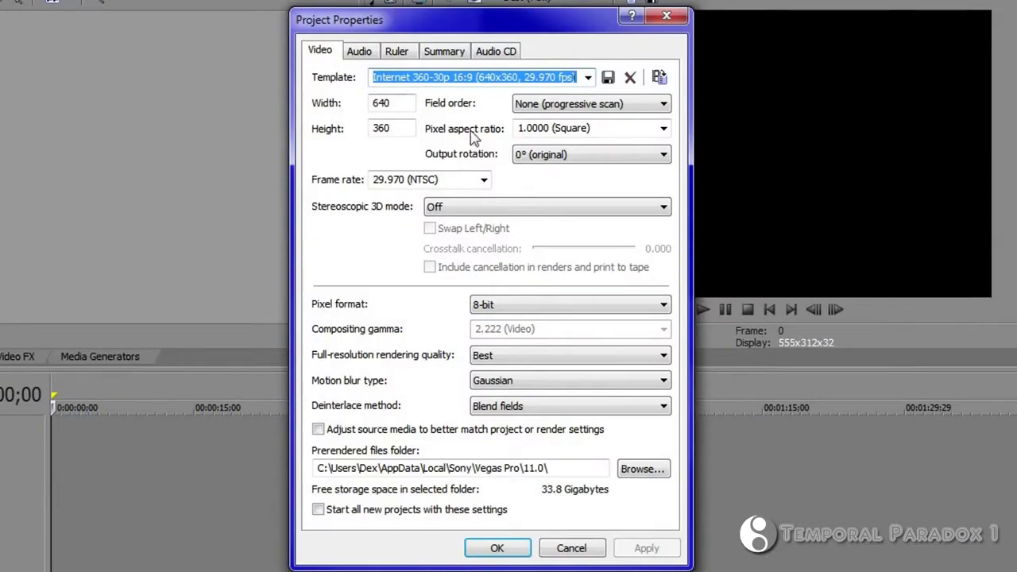
left_click(588, 77)
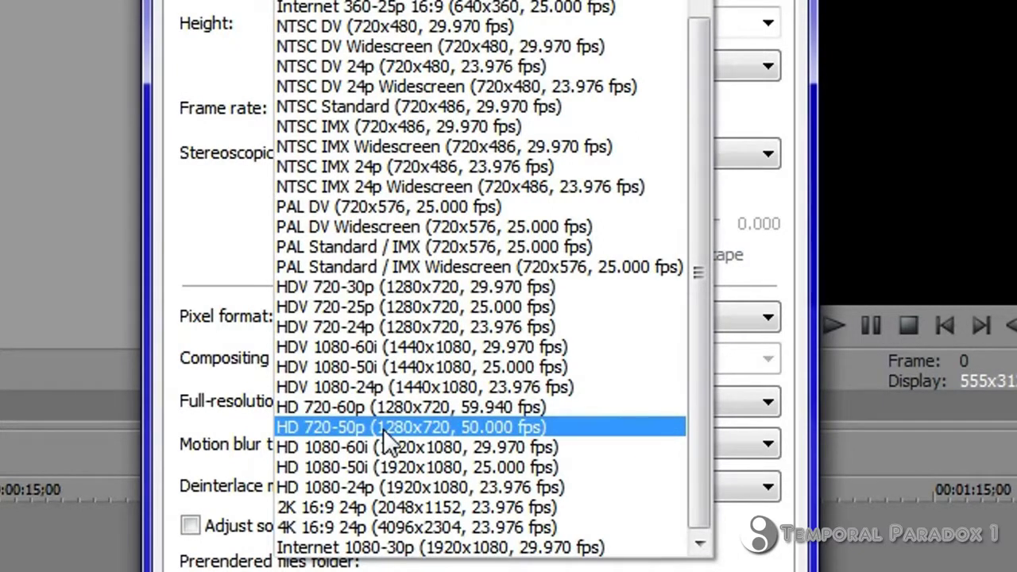
left_click(448, 286)
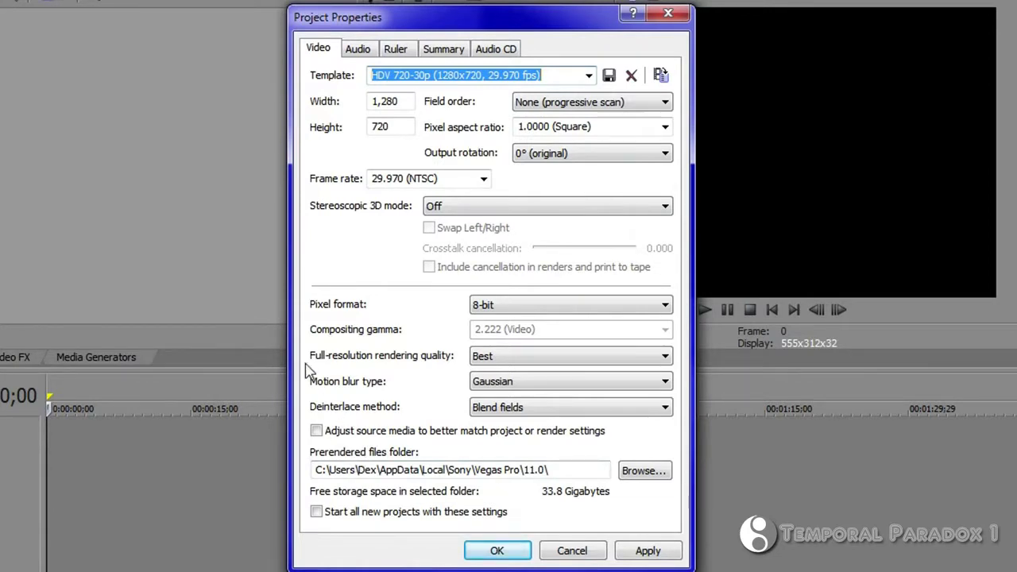
left_click(664, 361)
left_click(664, 367)
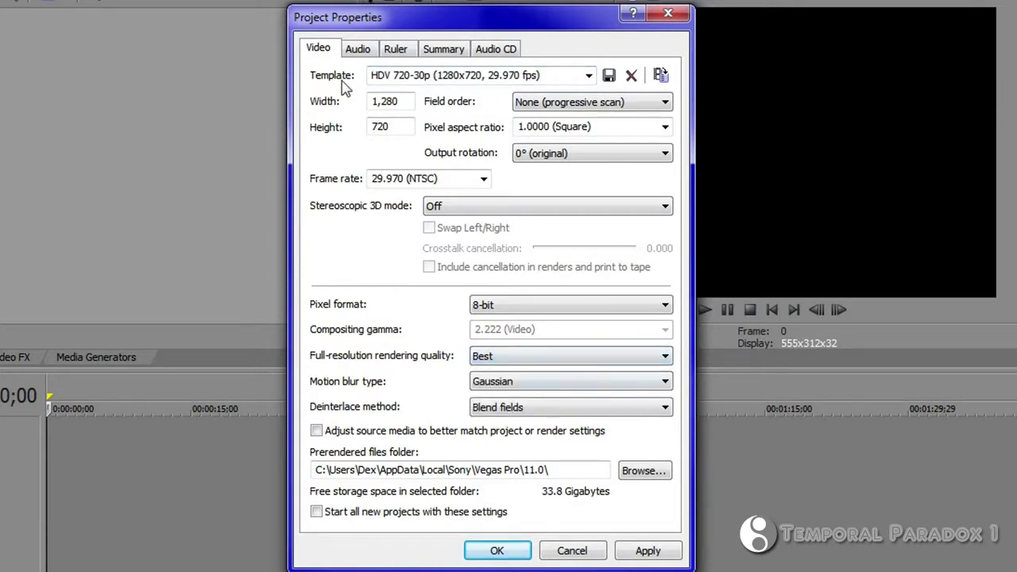
- Check the sample rate setting in the project's audio properties
left_click(367, 58)
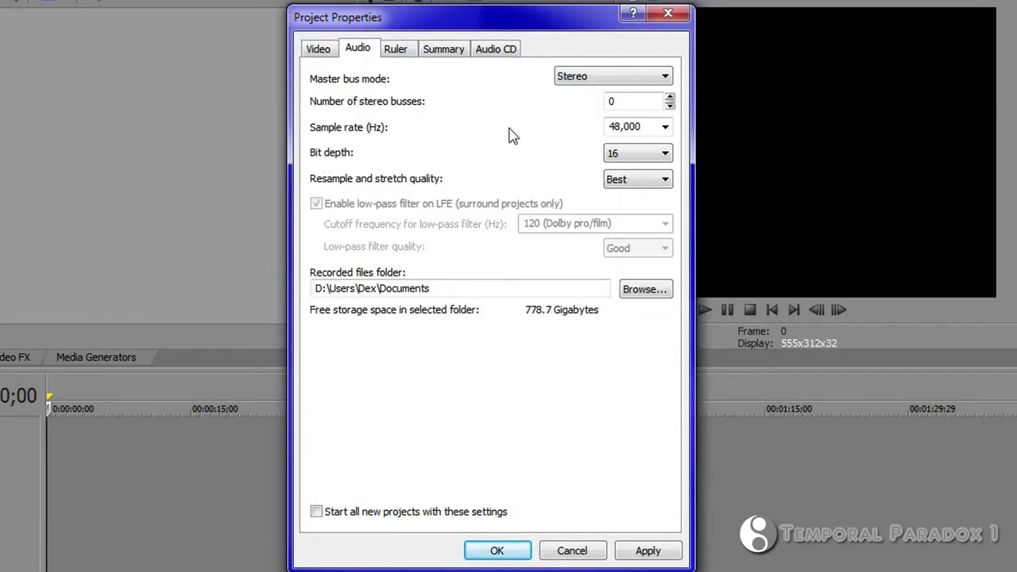
left_click(665, 128)
left_click(665, 128)
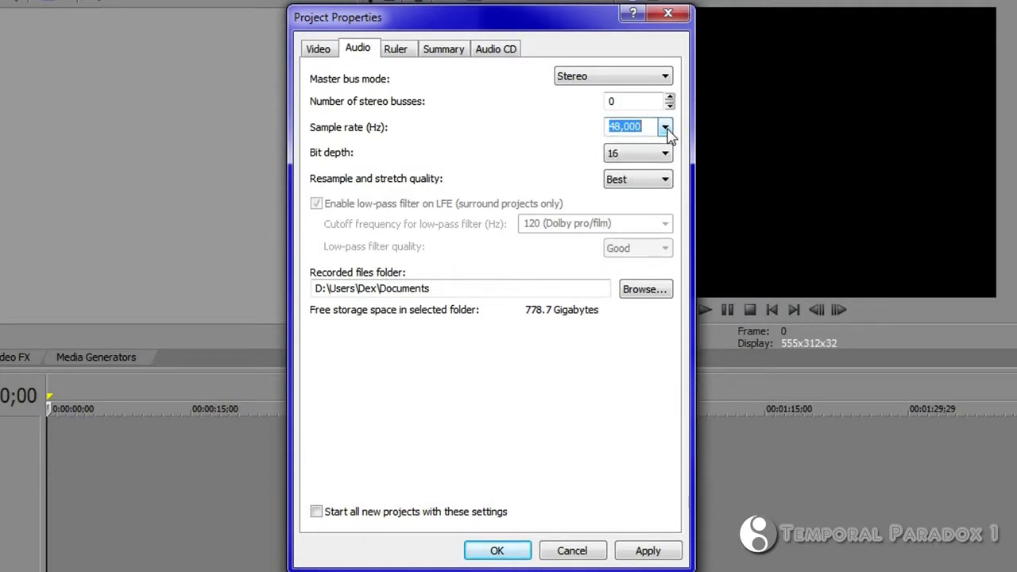
- Set the deinterlace method to None in the project's video properties
left_click(319, 50)
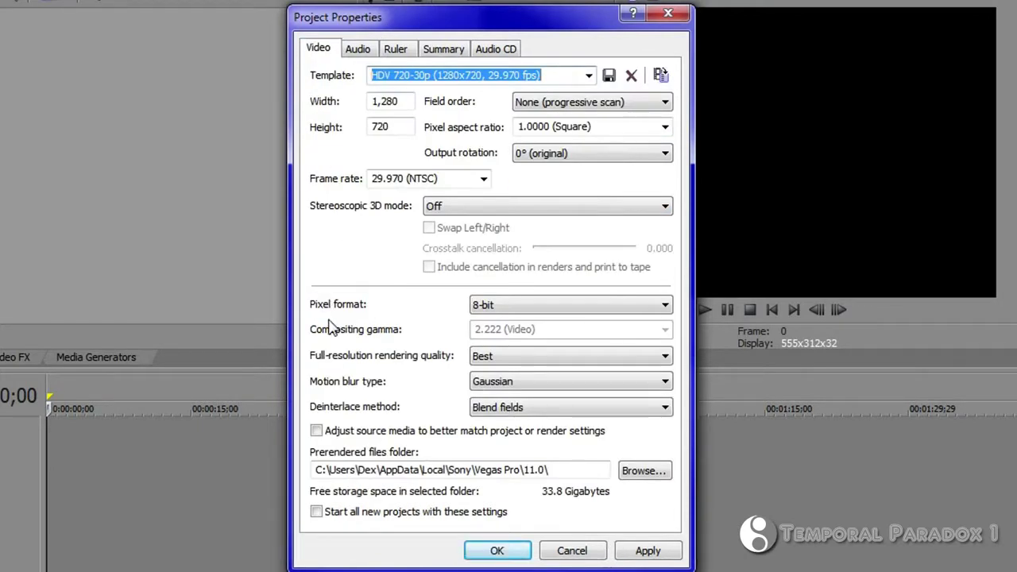
left_click(666, 409)
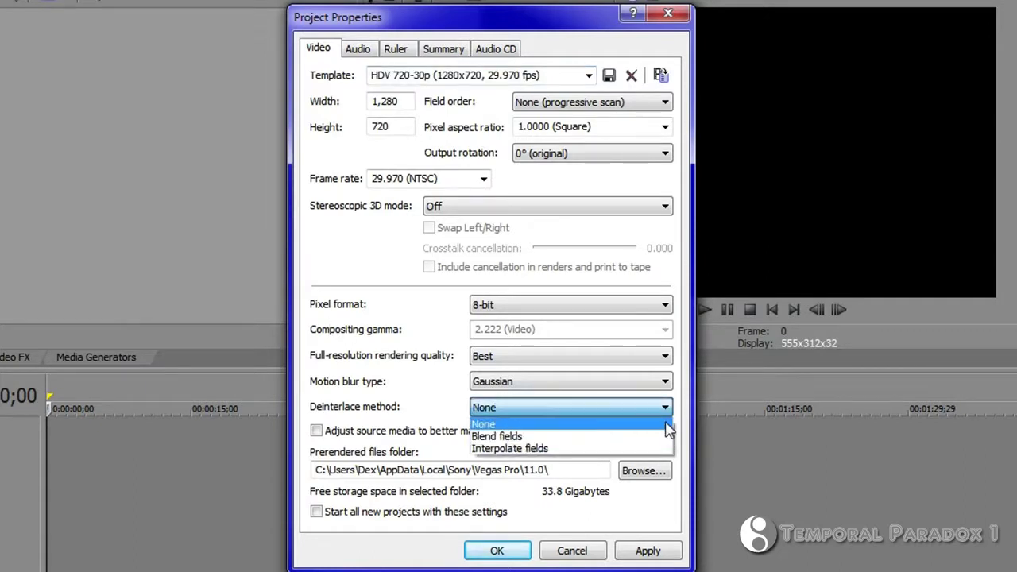
left_click(665, 424)
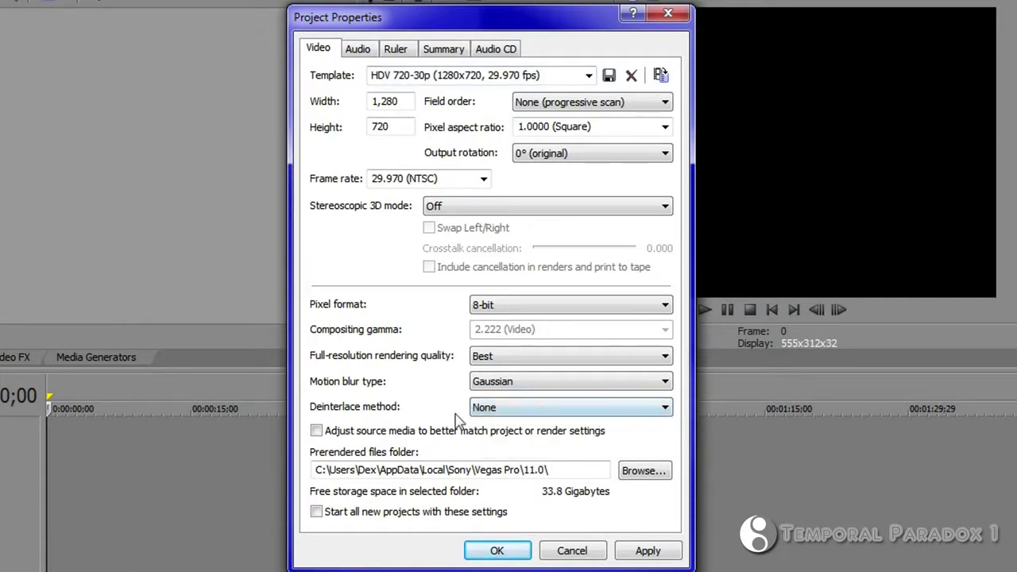
left_click(661, 409)
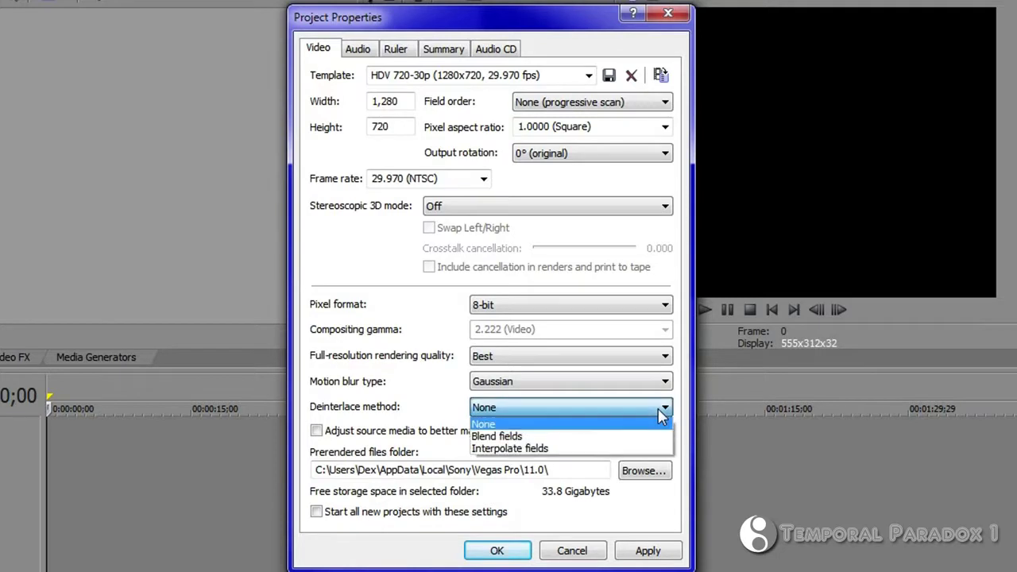
left_click(497, 409)
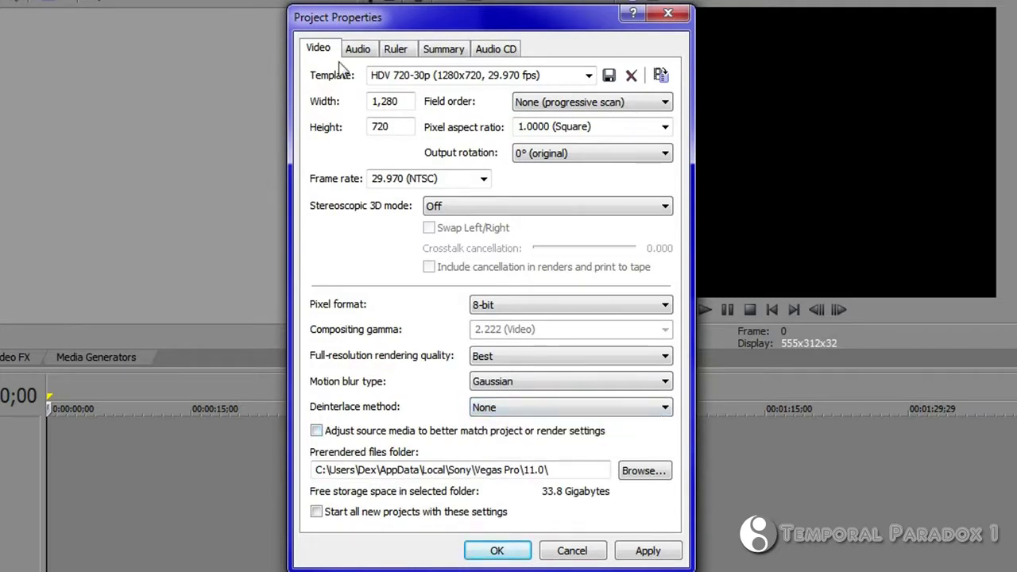
- Switch the project template to HD 1080-60i (1920x1080, 29.970 fps) and set the field order to None (progressive scan)
left_click(588, 75)
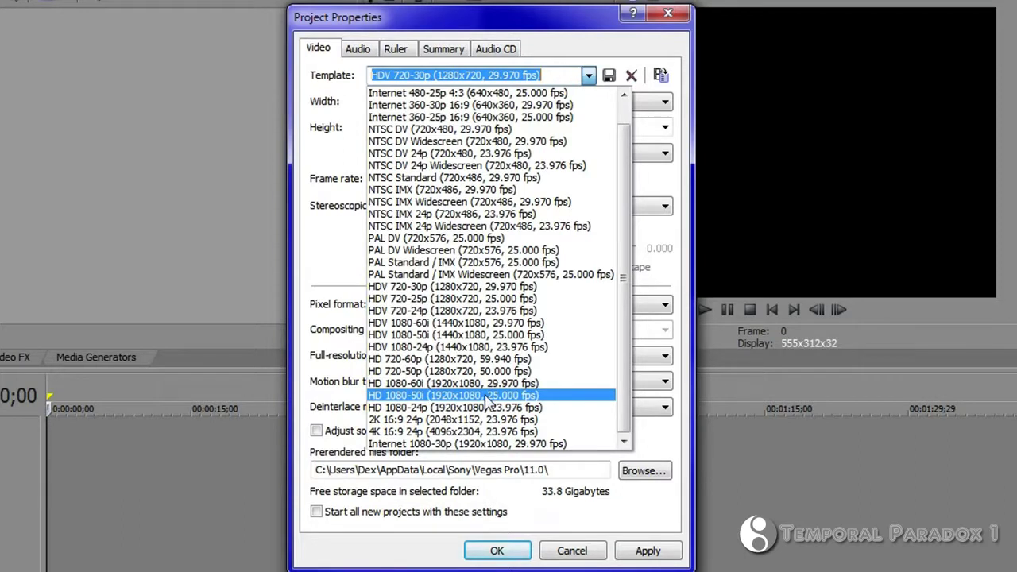
key("Up")
key("Return")
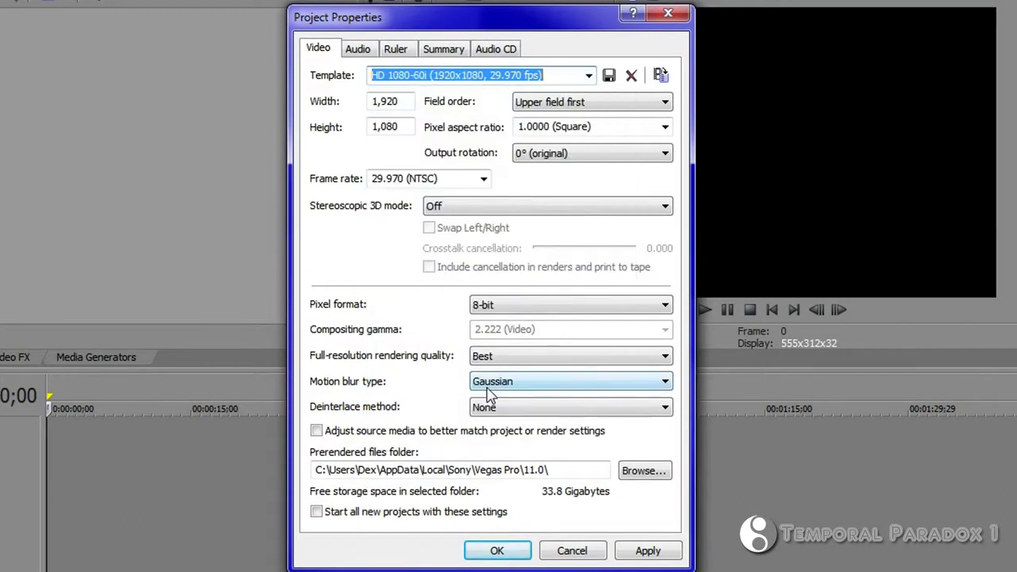
left_click(670, 103)
left_click(665, 117)
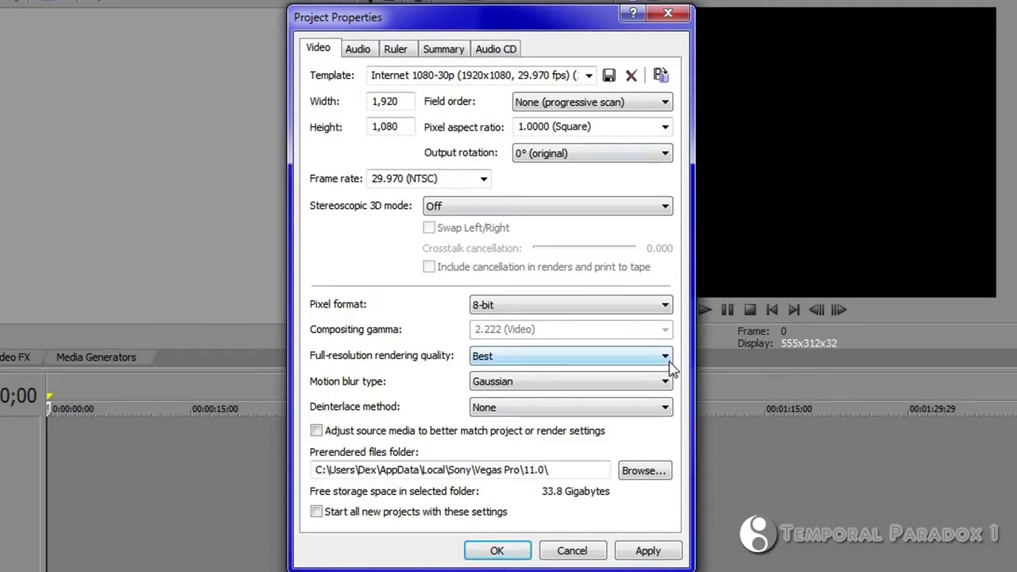
- Set the deinterlace method to Blend fields and enable adjusting source media to better match project or render settings
left_click(653, 409)
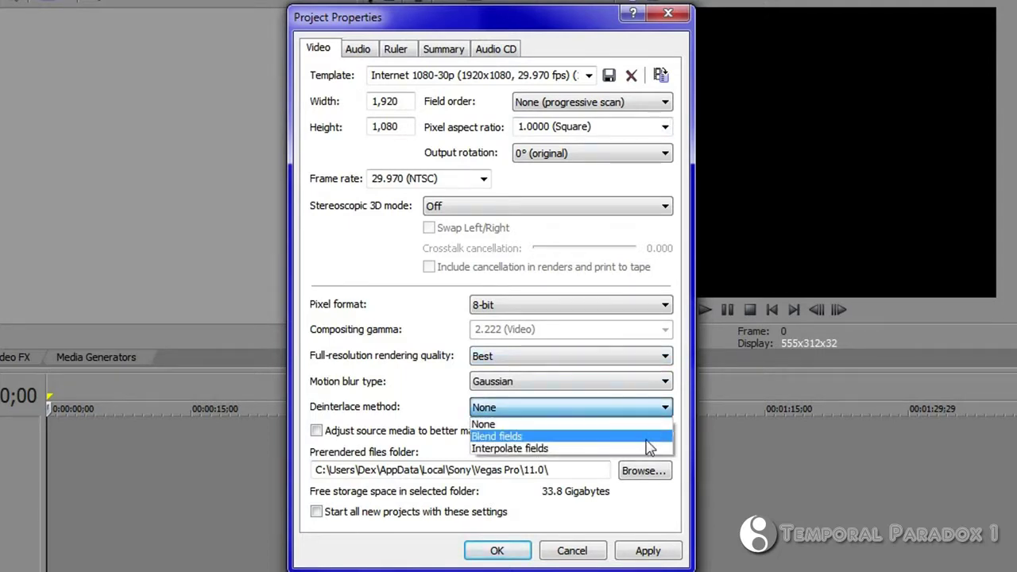
left_click(646, 438)
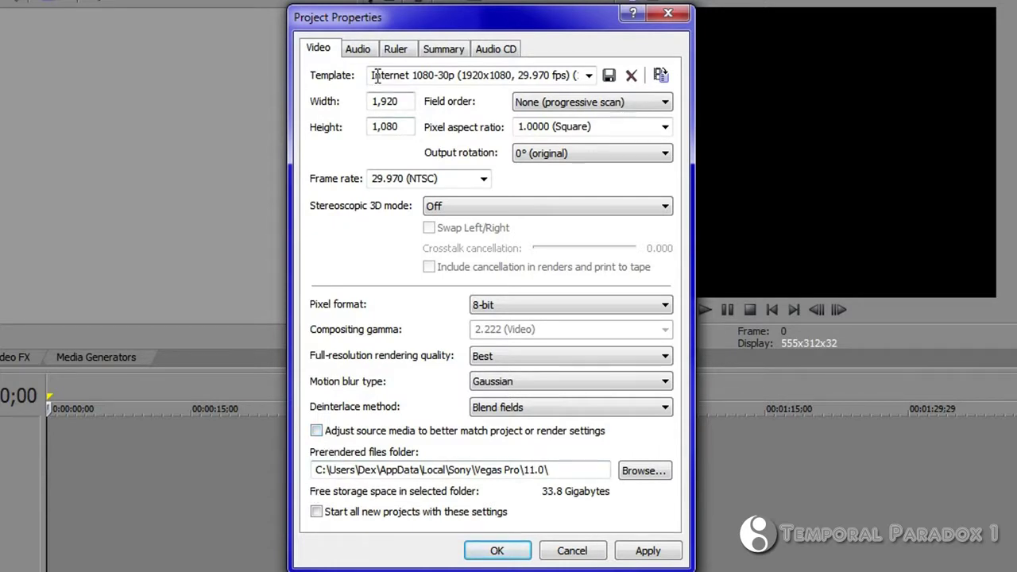
left_click(364, 54)
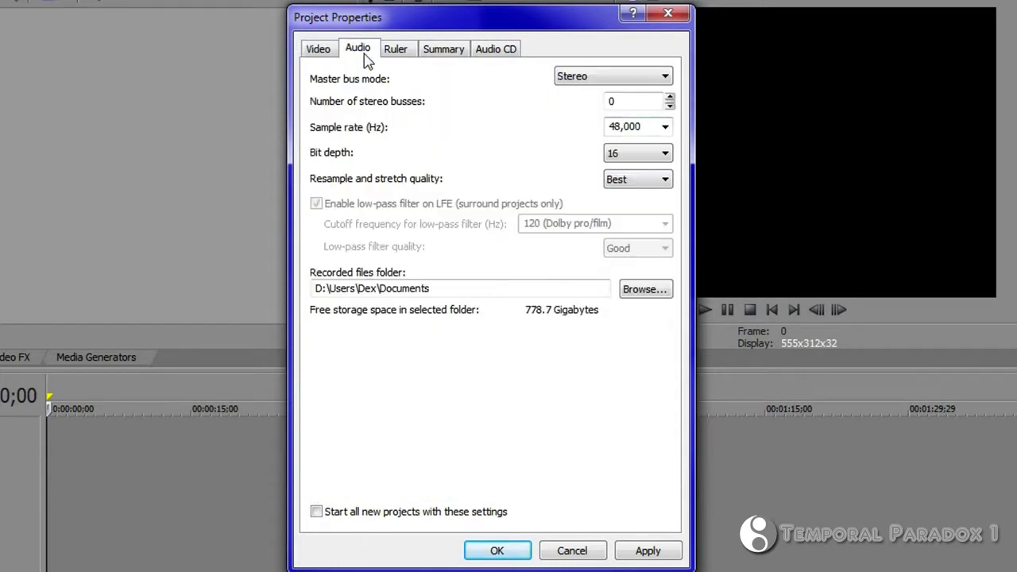
left_click(312, 55)
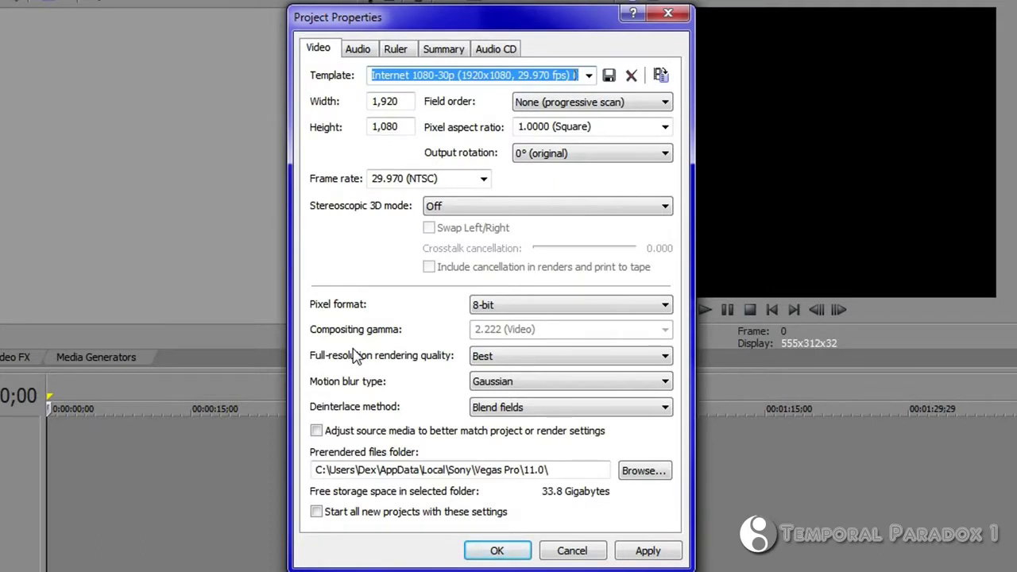
left_click(316, 431)
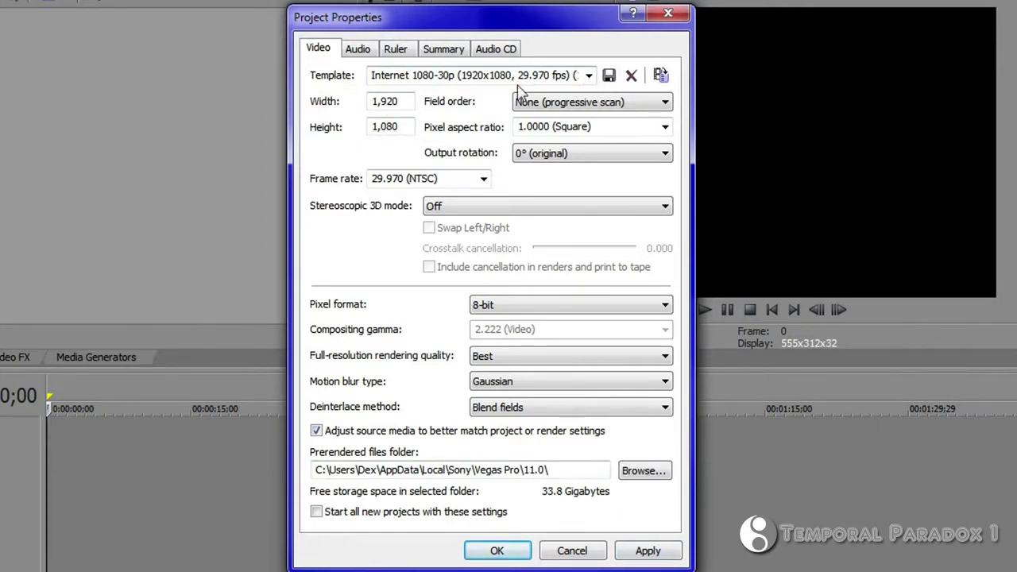
- Save the settings as the Internet 1080-30p (1920x1080, 29.970 fps) template and apply the project properties
left_click(458, 73)
left_click(458, 73)
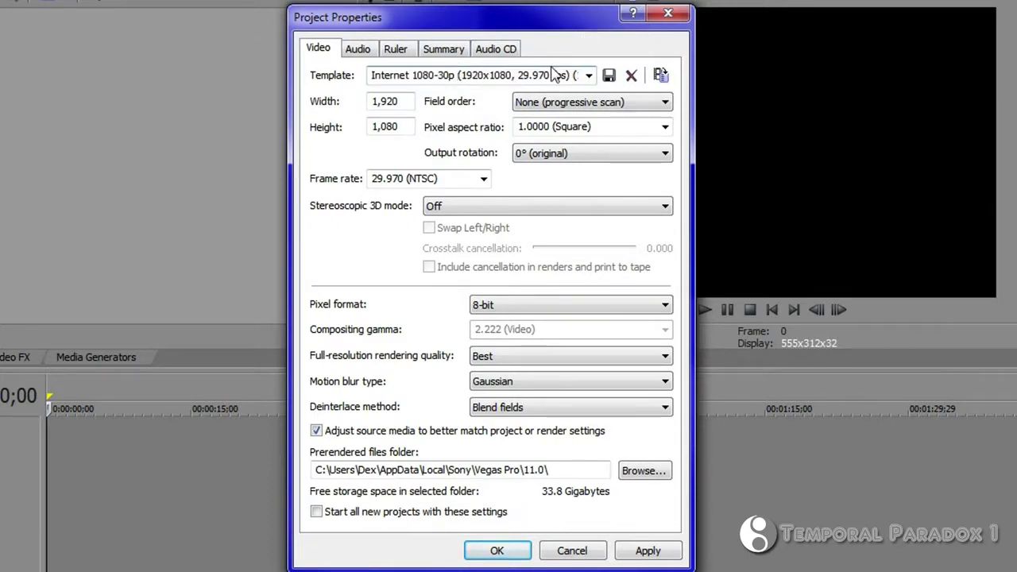
left_click(608, 76)
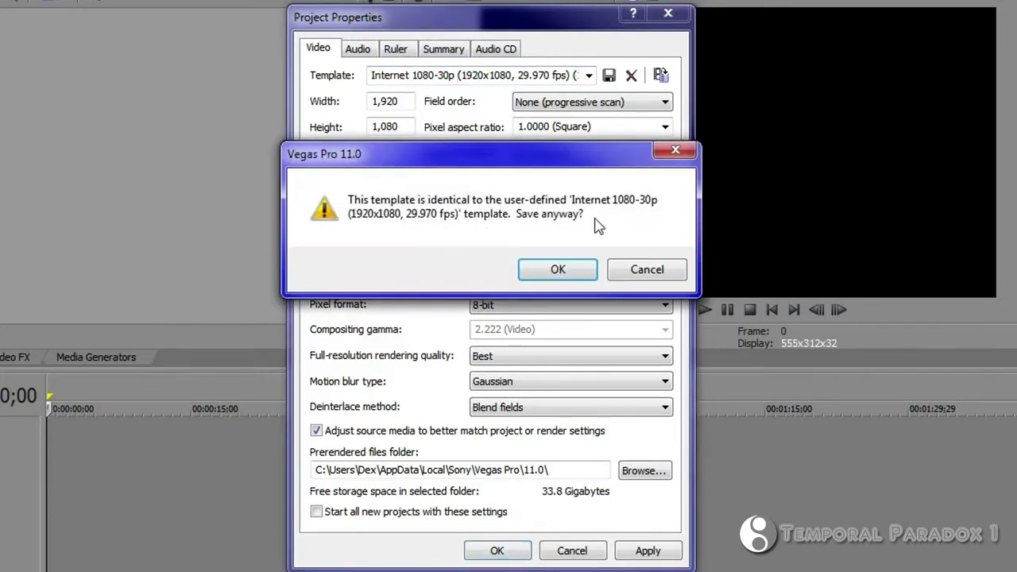
left_click(573, 273)
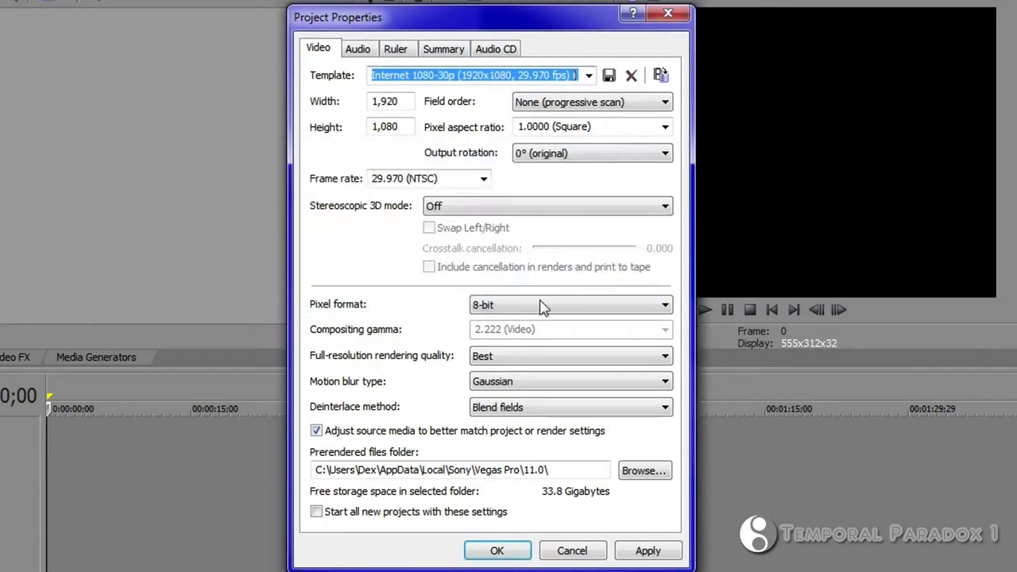
left_click(635, 556)
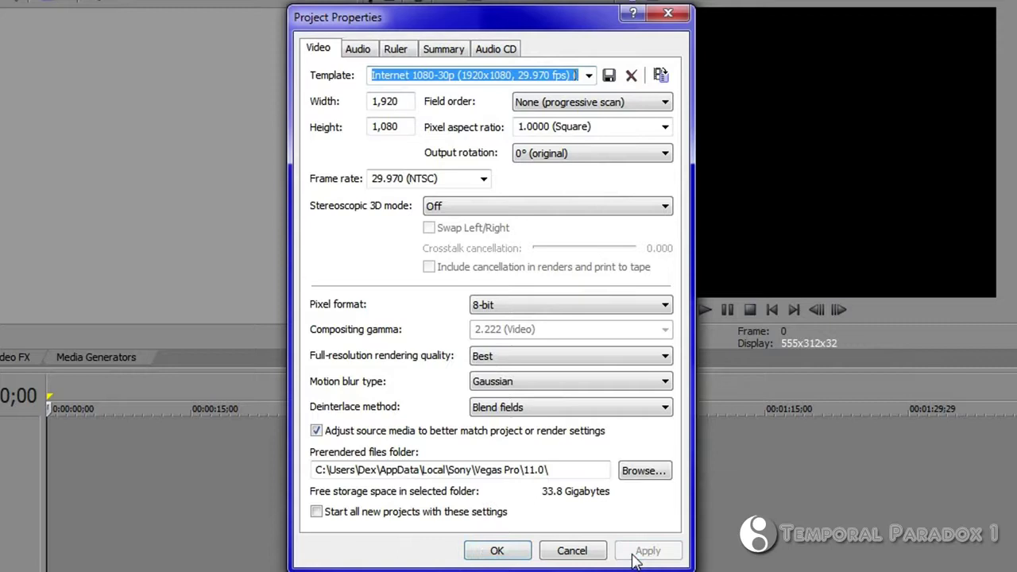
left_click(494, 551)
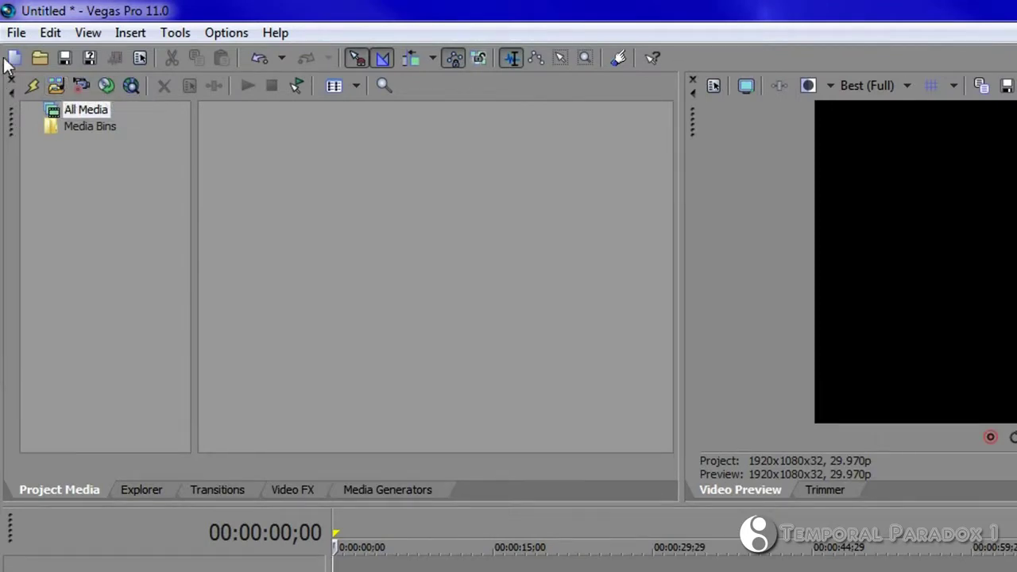
- Import the clip 20110606171413.mts into the project media and place it at the start of the timeline
left_click(58, 88)
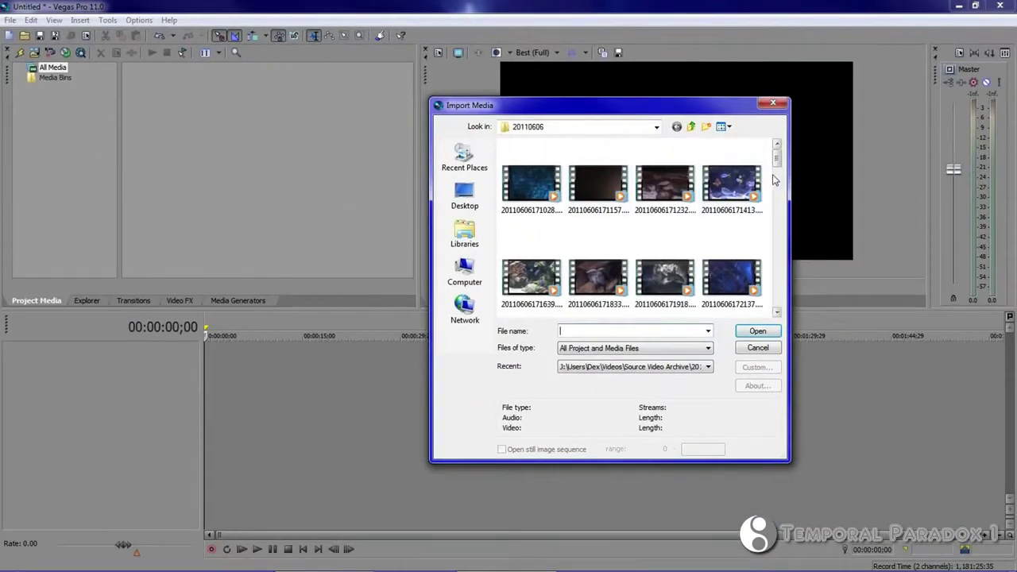
left_click(971, 244)
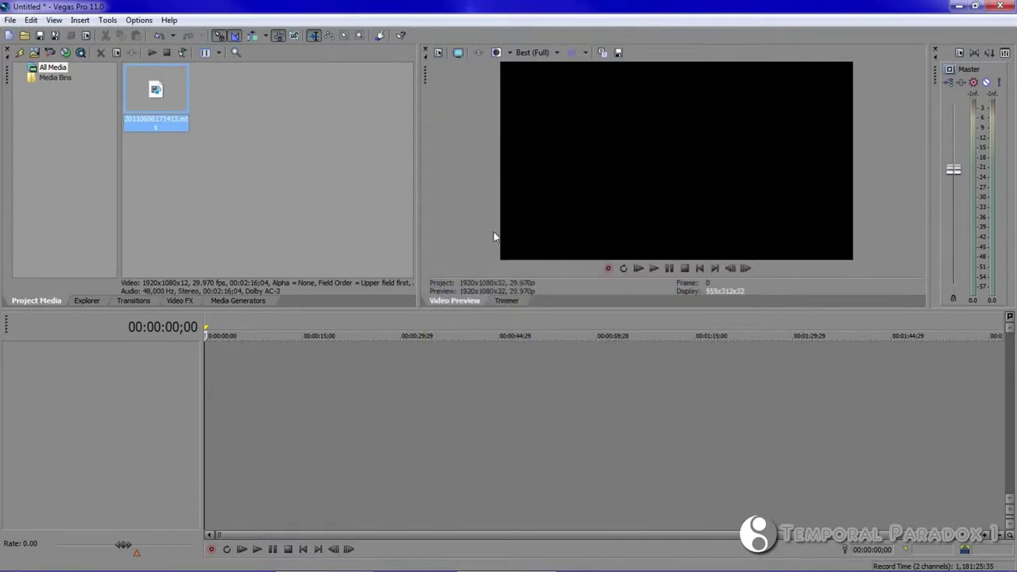
left_click_drag(184, 395, 184, 395)
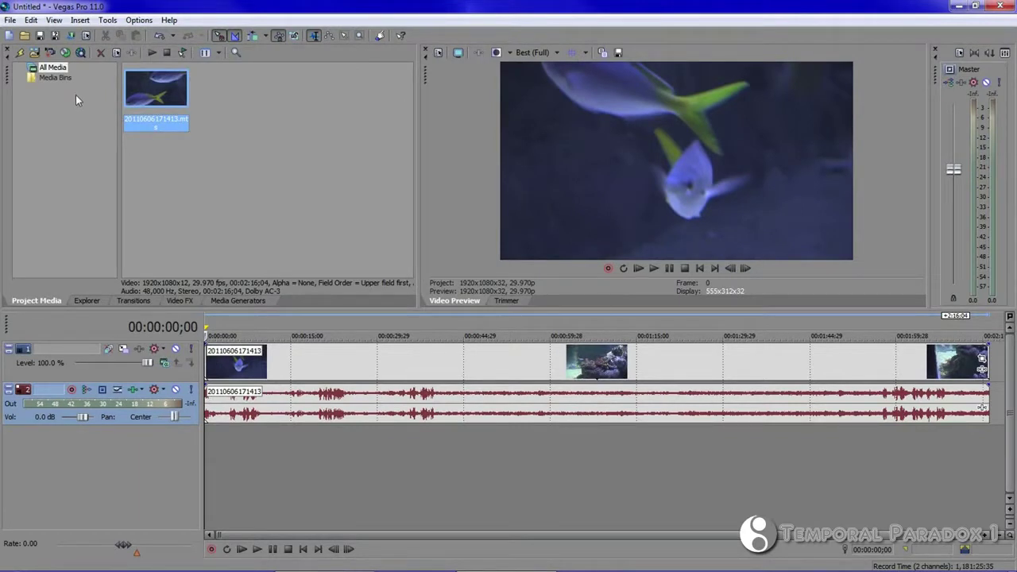
- Open the Render As settings for the project and collapse all format categories in the render template list
left_click(71, 36)
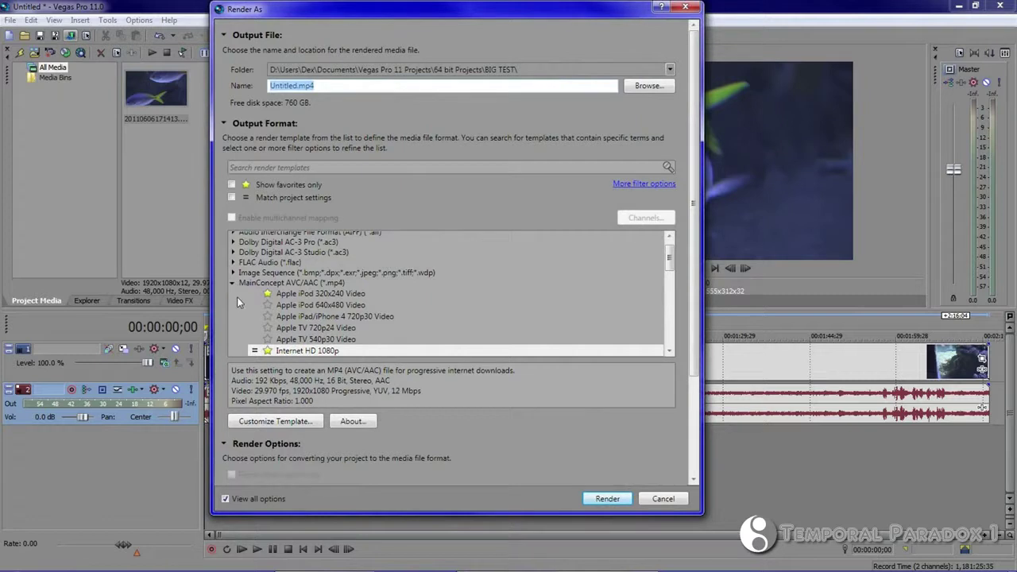
right_click(339, 285)
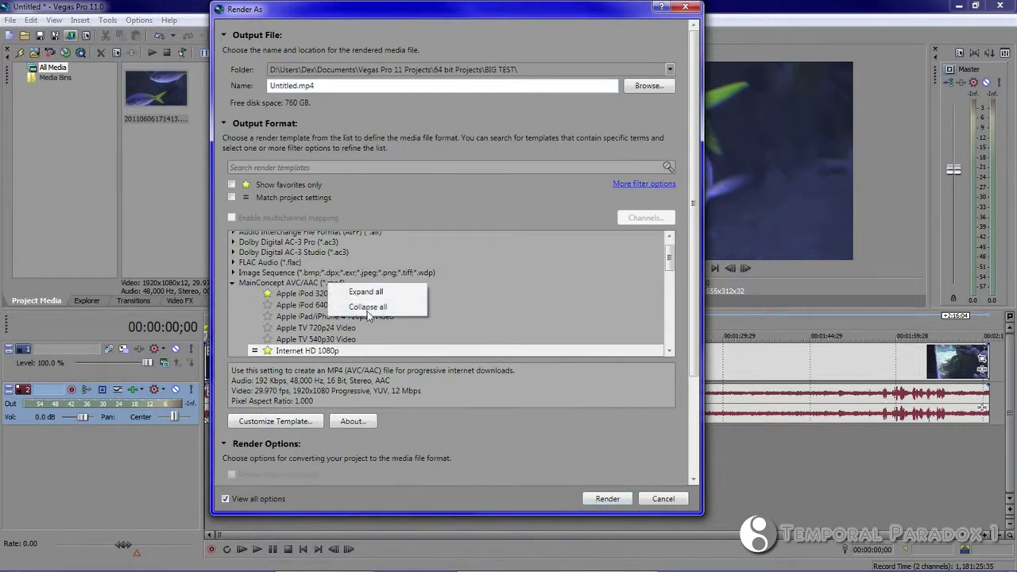
left_click(368, 309)
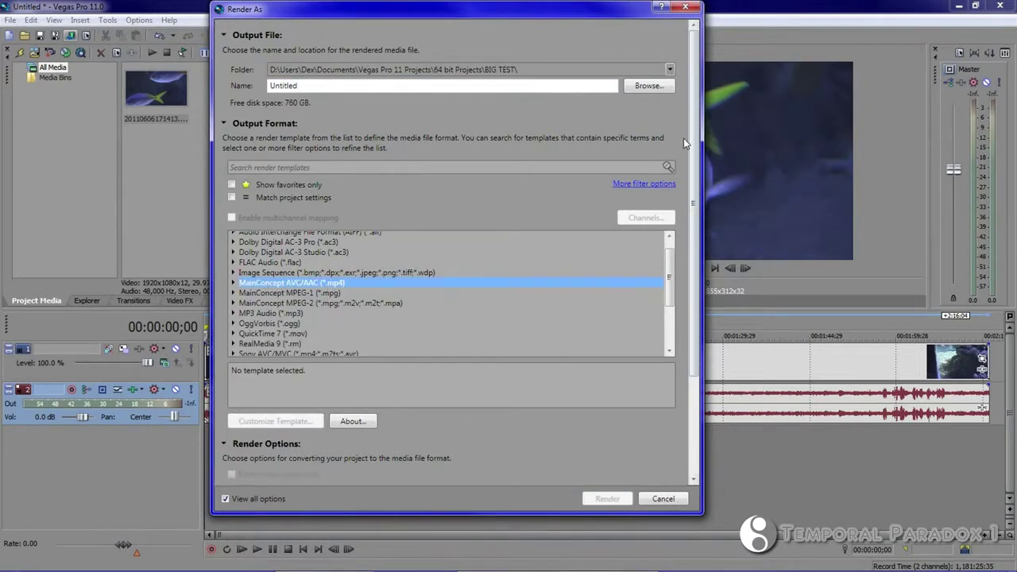
mouse_move(694, 158)
left_mouse_down()
mouse_move(695, 280)
mouse_move(700, 143)
left_mouse_up()
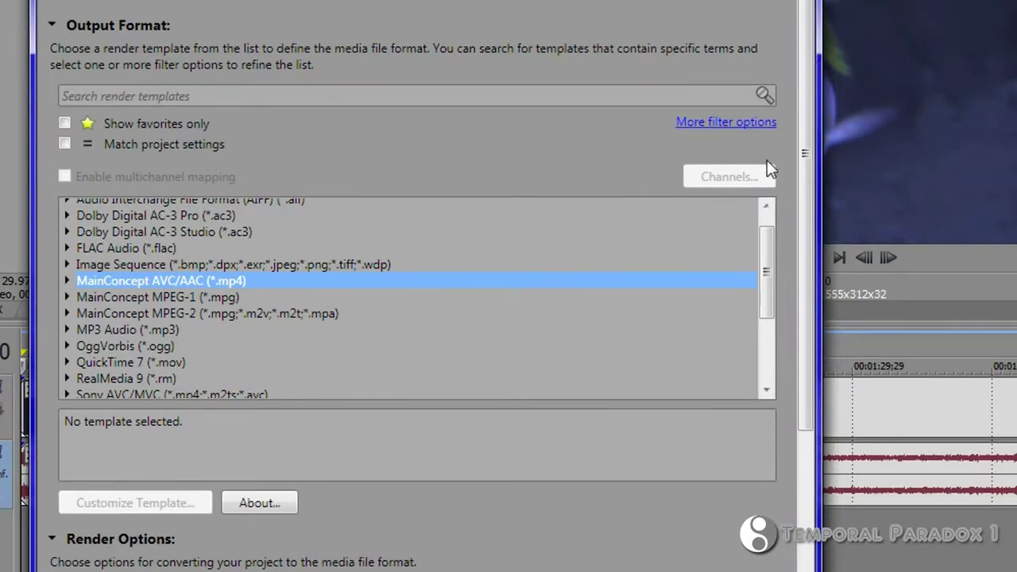
- Examine the additional template filters, the available output formats and the Sony AVC/MVC render templates
left_click(713, 125)
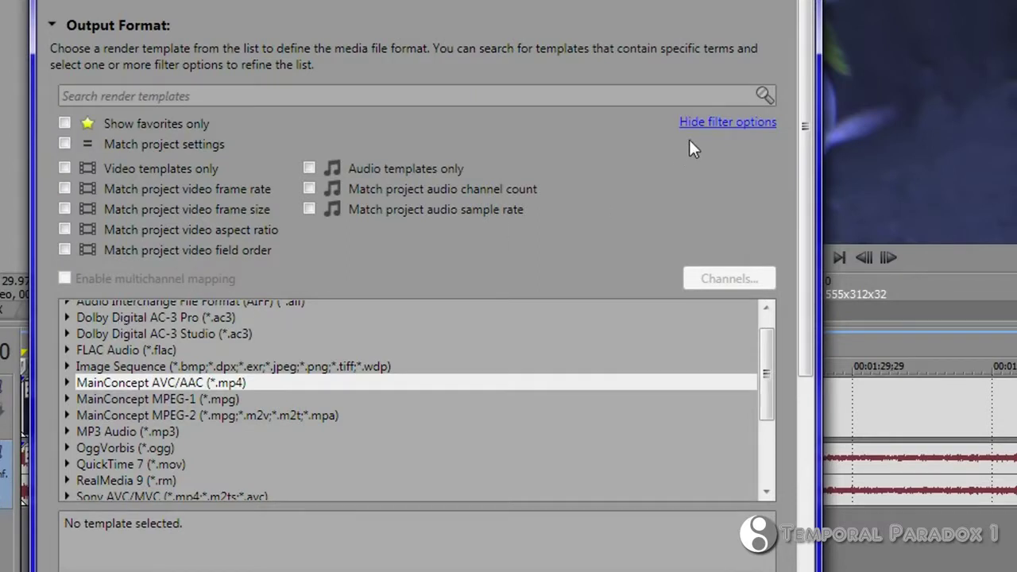
left_click(708, 126)
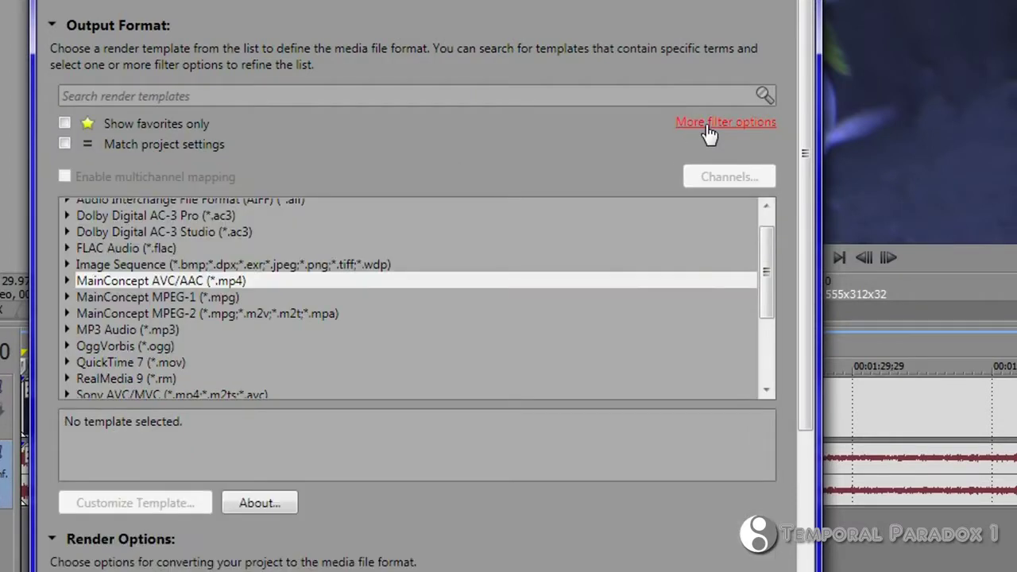
scroll(768, 273, "up", 1)
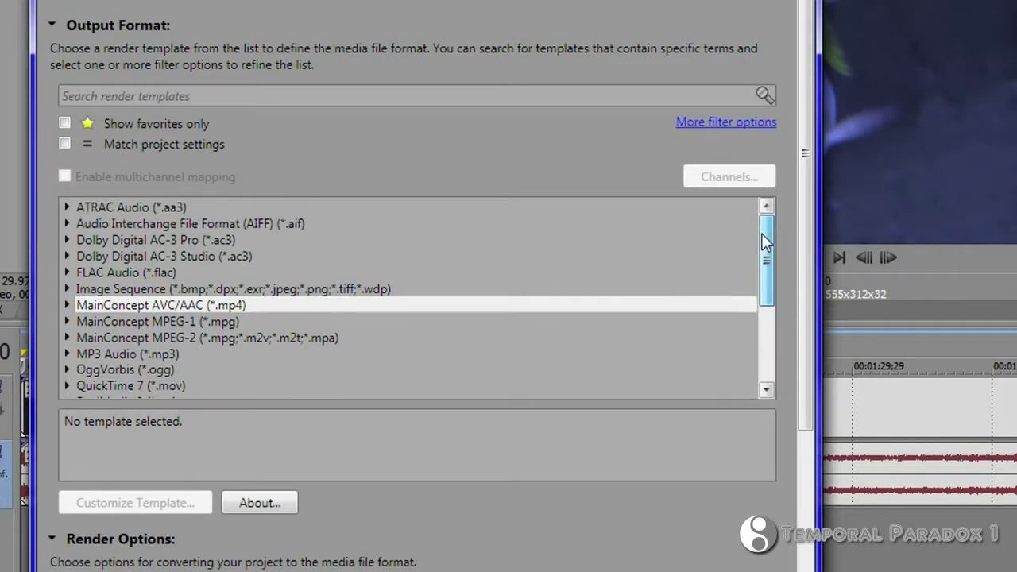
left_click_drag(771, 228, 759, 314)
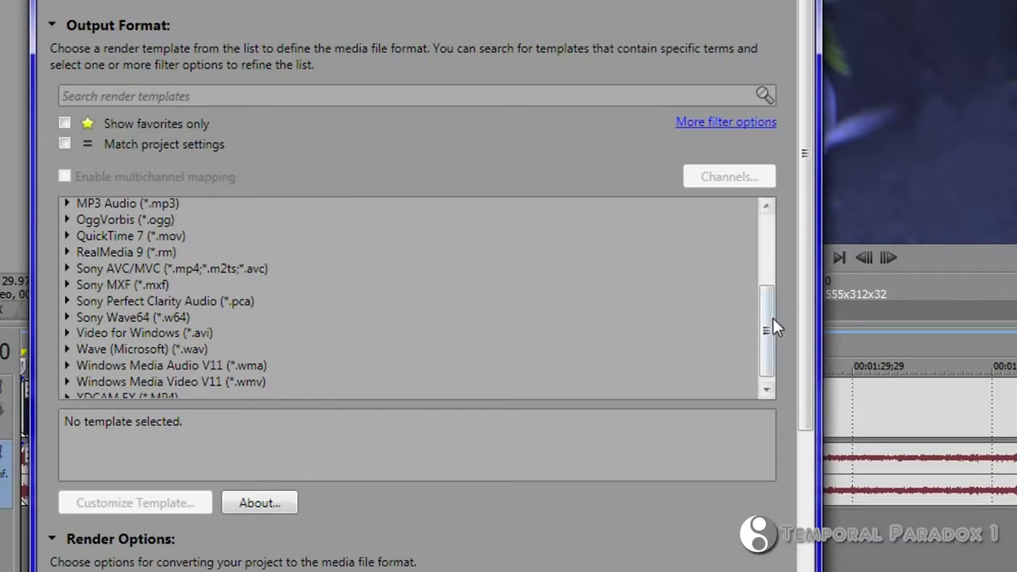
left_click_drag(773, 318, 767, 339)
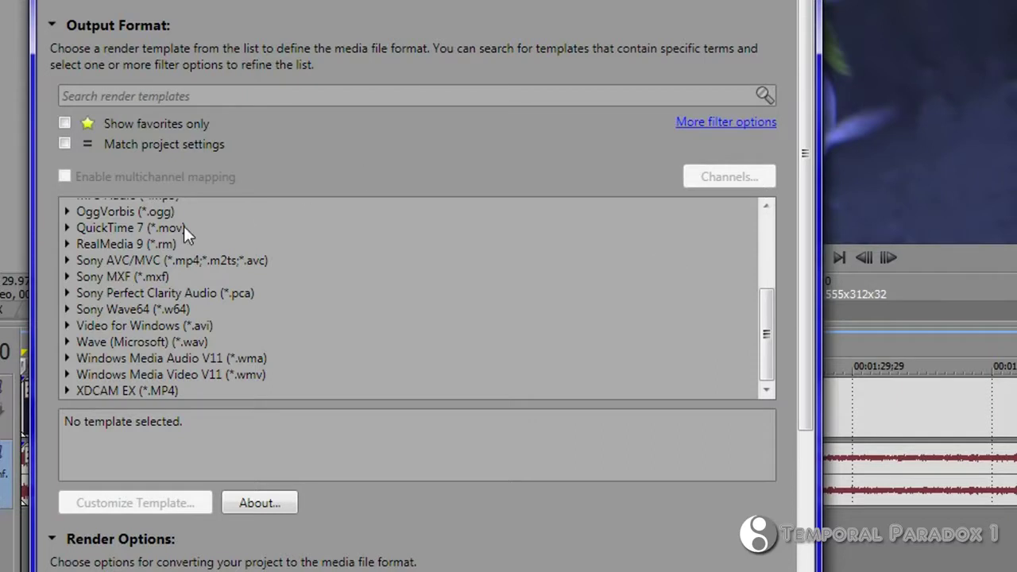
left_click(66, 259)
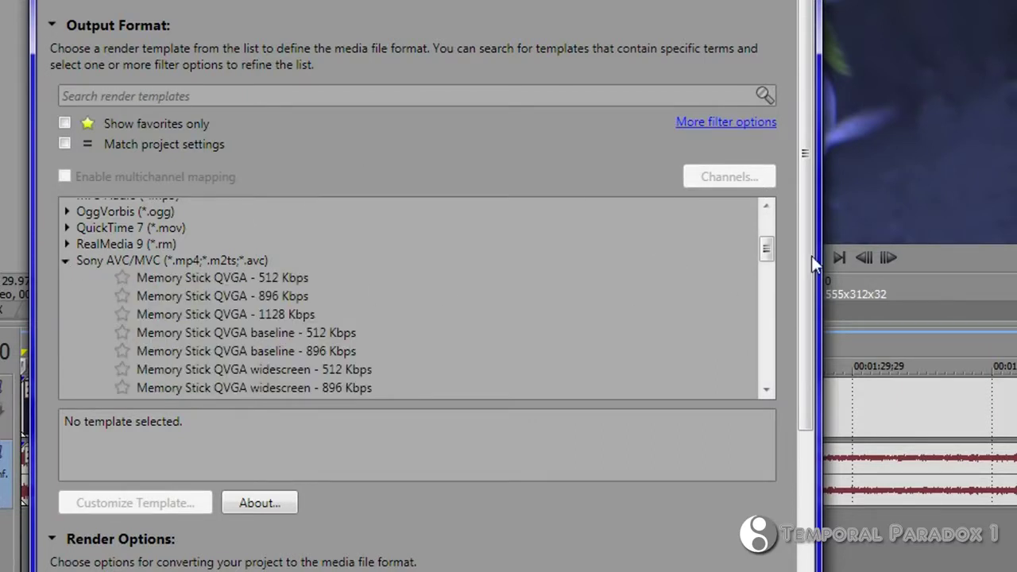
mouse_move(768, 248)
left_mouse_down()
mouse_move(765, 302)
mouse_move(765, 241)
left_mouse_up()
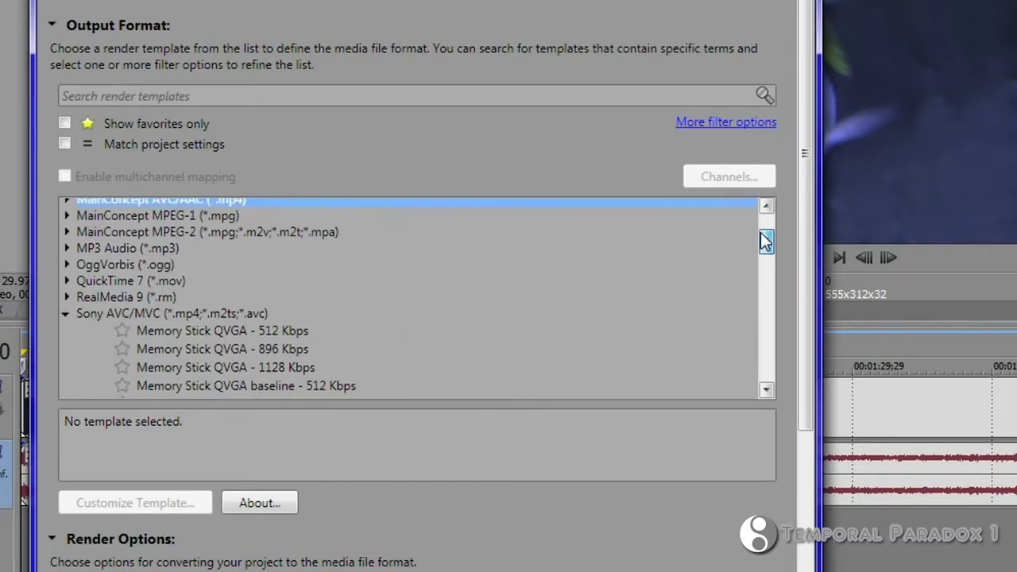
left_click(67, 313)
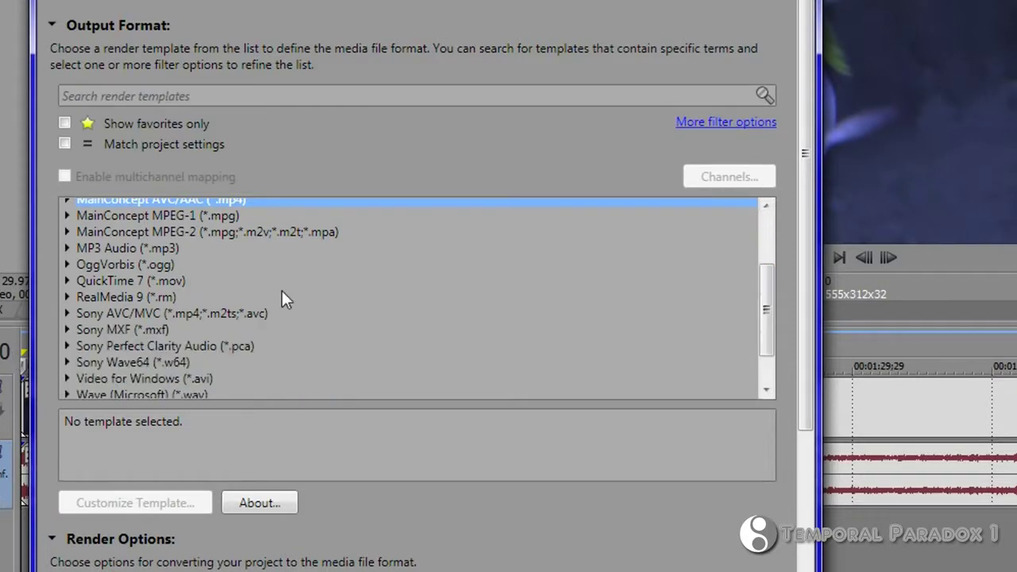
left_click_drag(768, 324, 764, 264)
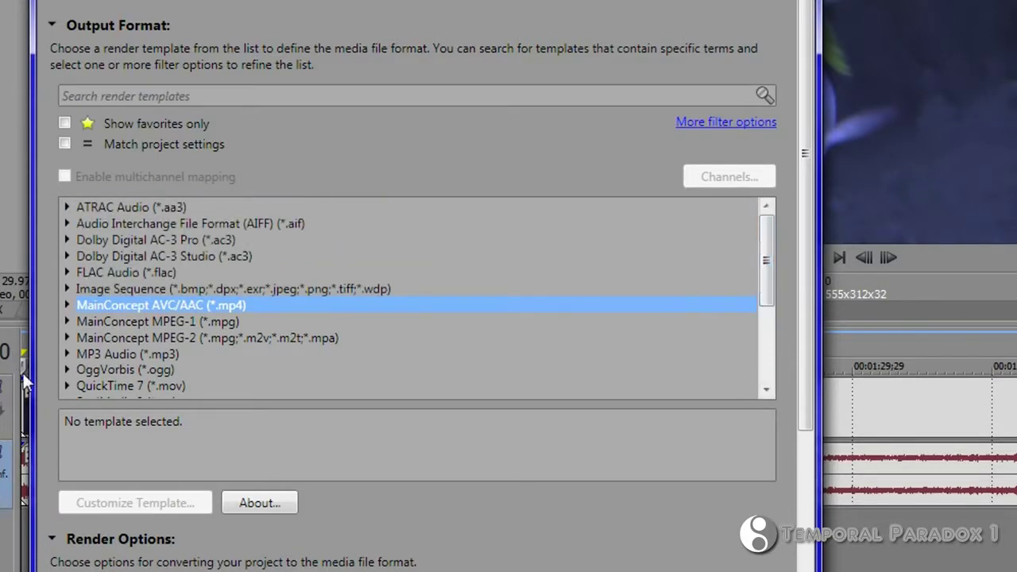
- Customize the Internet HD 720p template of MainConcept AVC/AAC (*.mp4), disallowing the source to adjust the frame rate
left_click(66, 304)
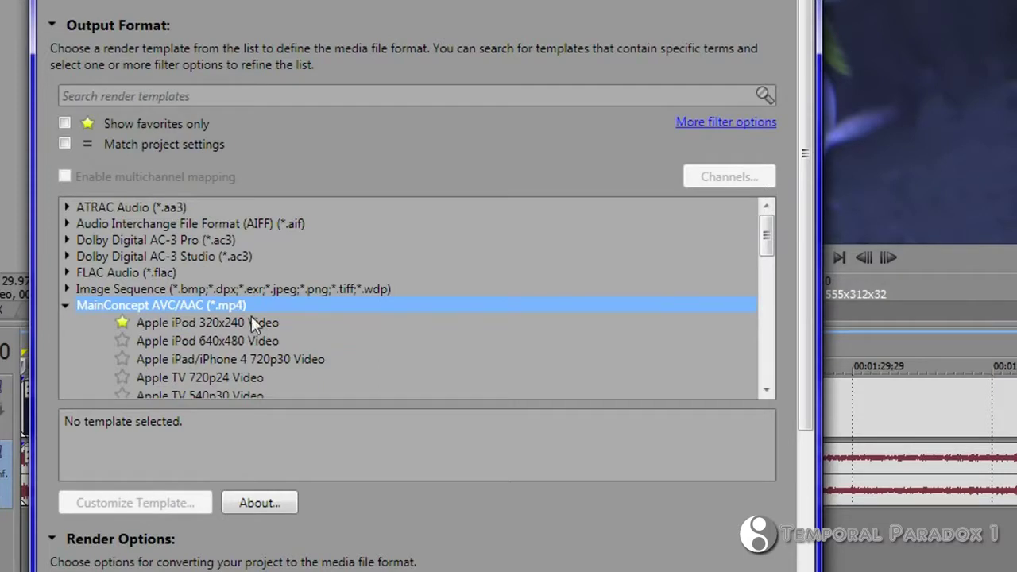
left_click_drag(763, 241, 768, 273)
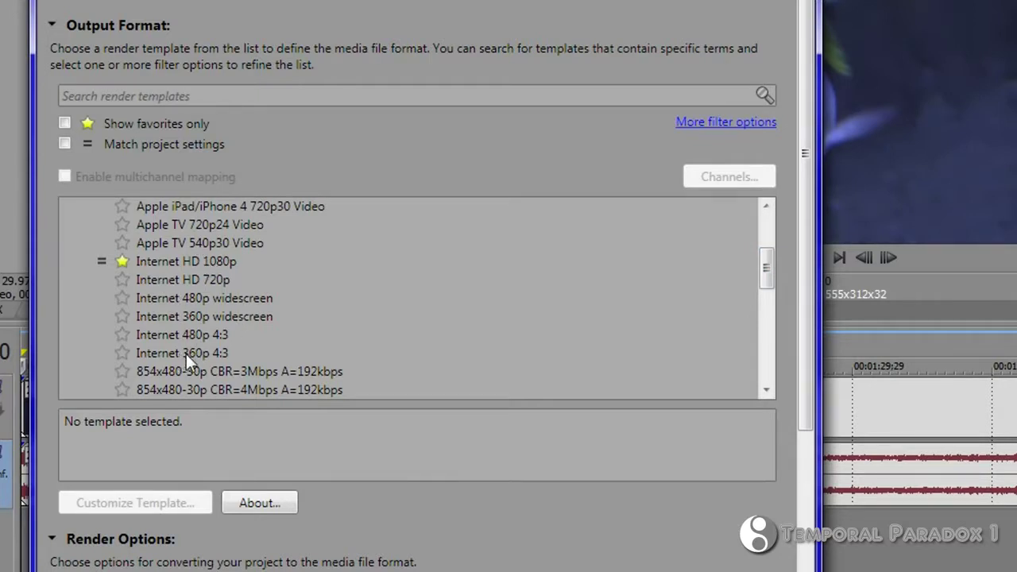
left_click(198, 278)
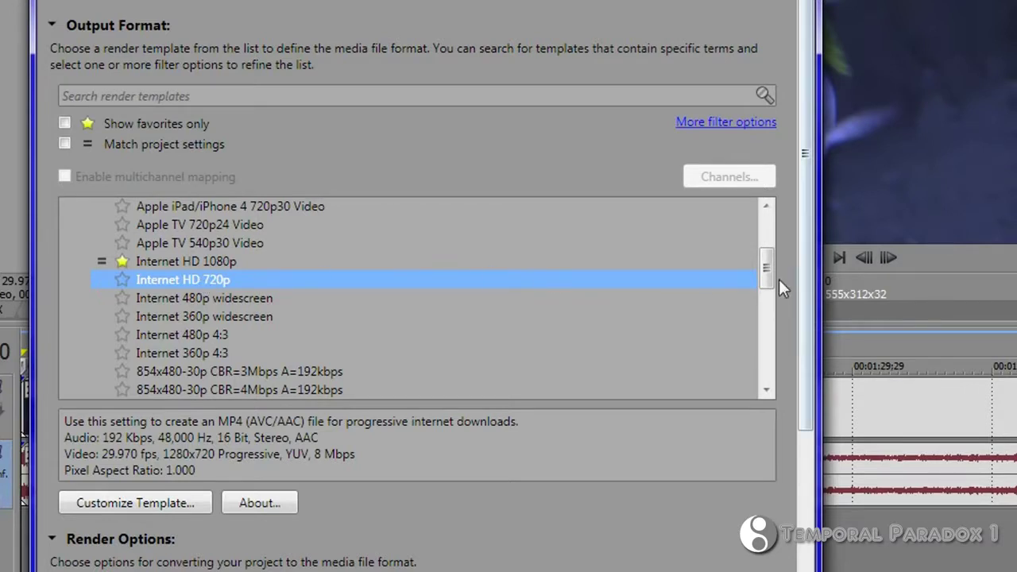
left_click_drag(768, 275, 768, 264)
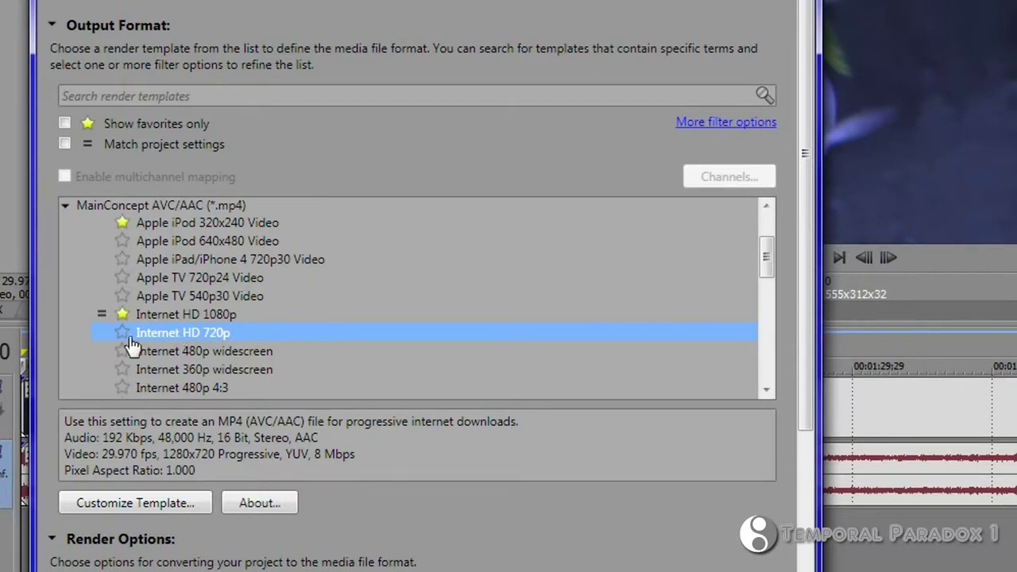
left_click(173, 500)
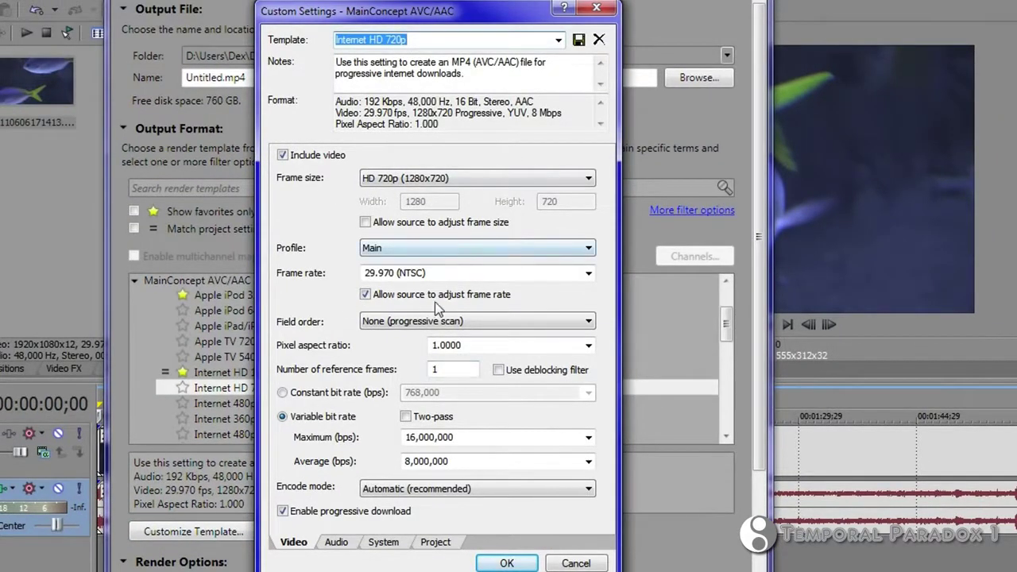
left_click(366, 296)
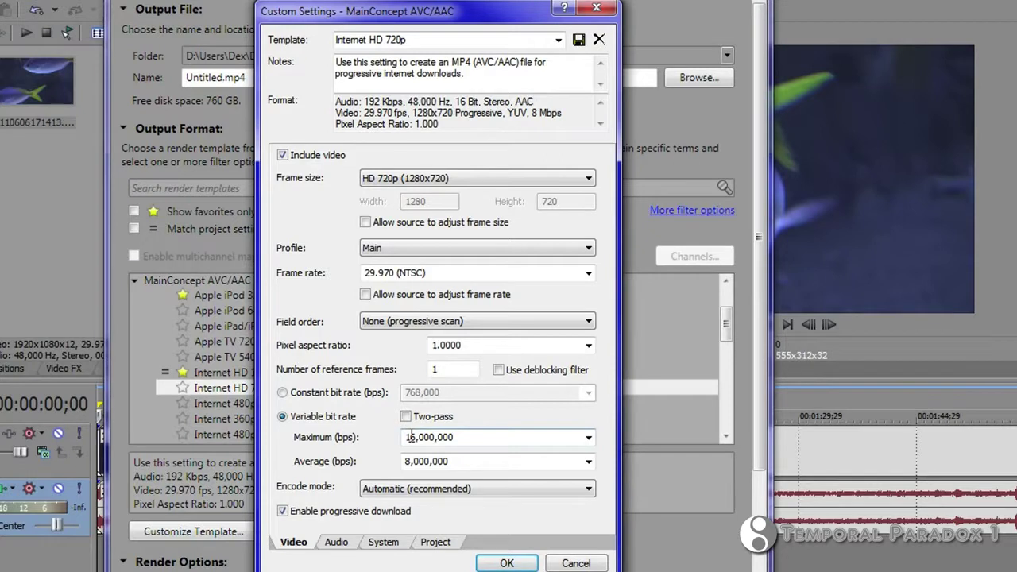
- Choose 192,000 bps as the audio bit rate of the Internet HD 720p template
left_click(334, 542)
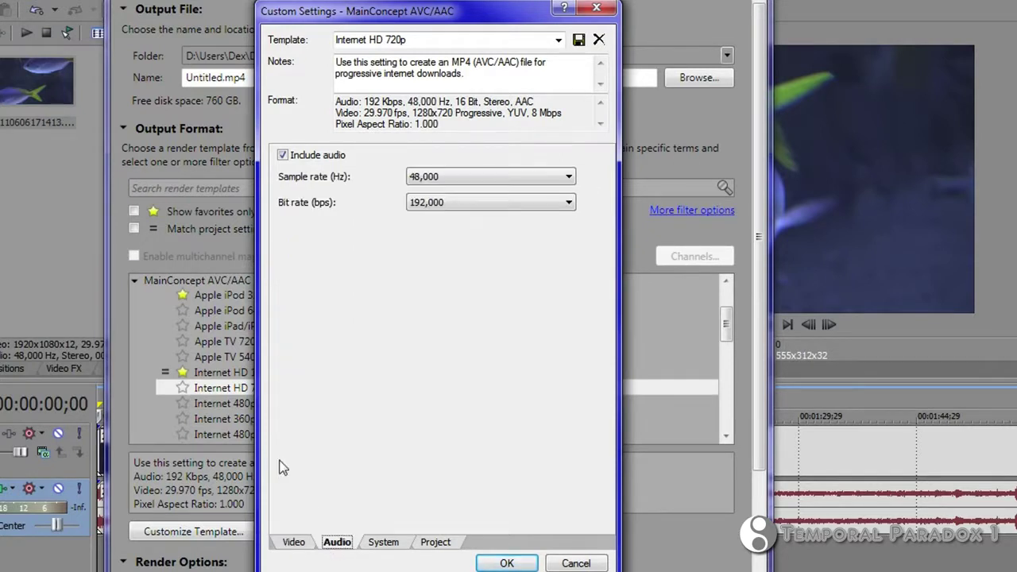
left_click(568, 204)
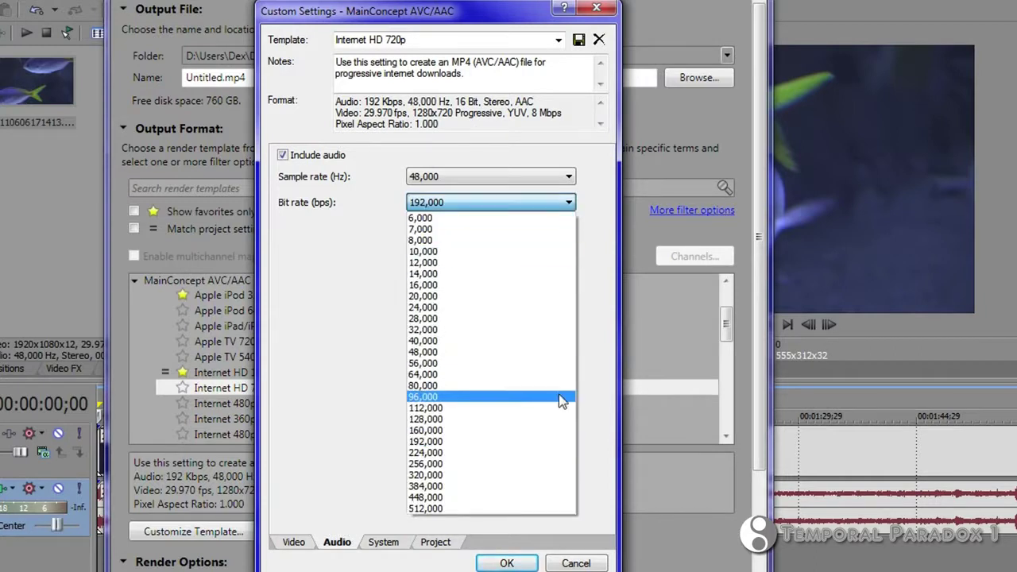
left_click(555, 446)
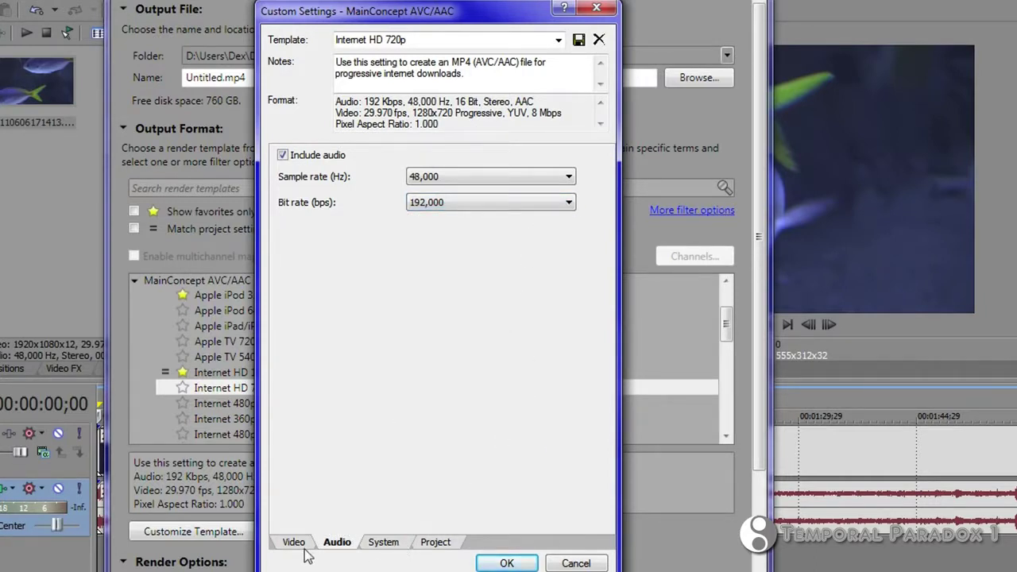
- Check whether GPU encoding is supported and review the template's video rendering quality and stereoscopic 3D settings
left_click(389, 542)
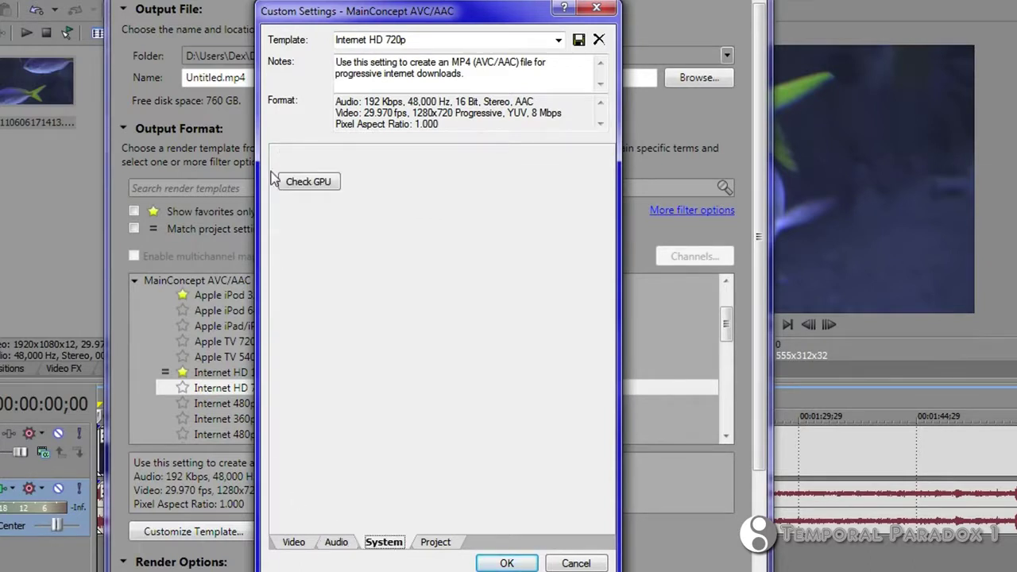
left_click(306, 185)
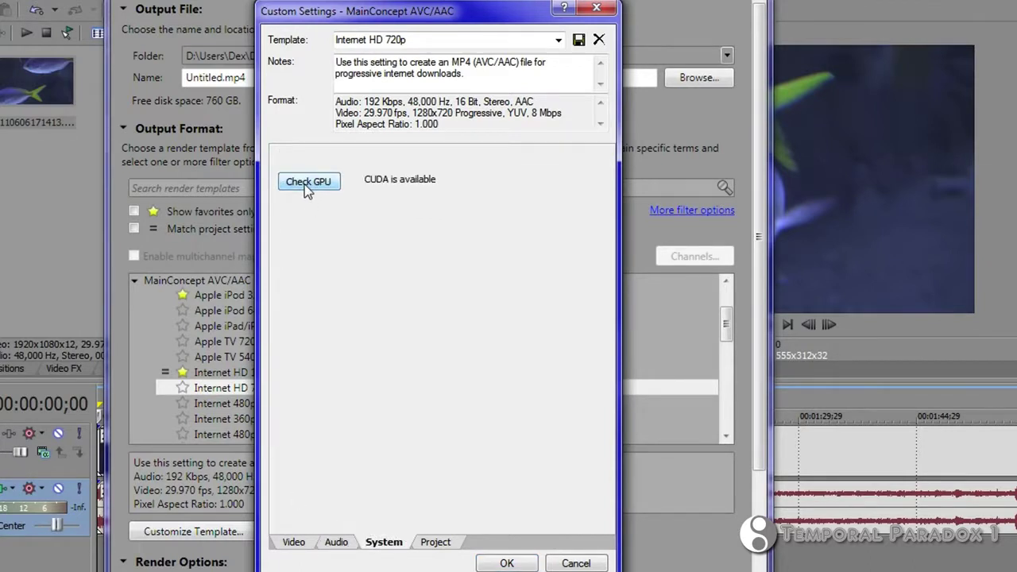
left_click(437, 542)
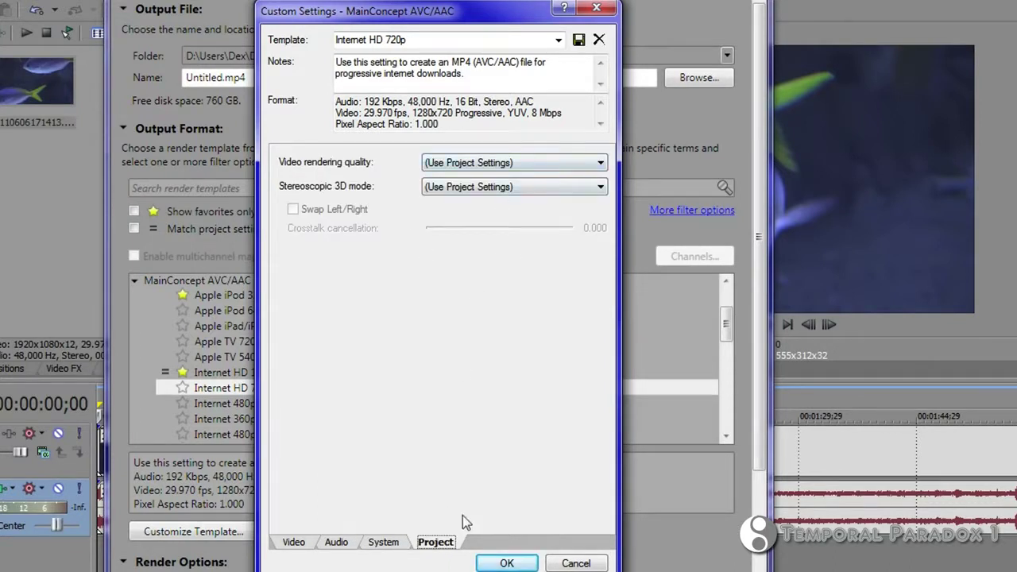
- Set the 720p template's encode mode to Render using GPU if available and apply the custom settings
left_click(303, 545)
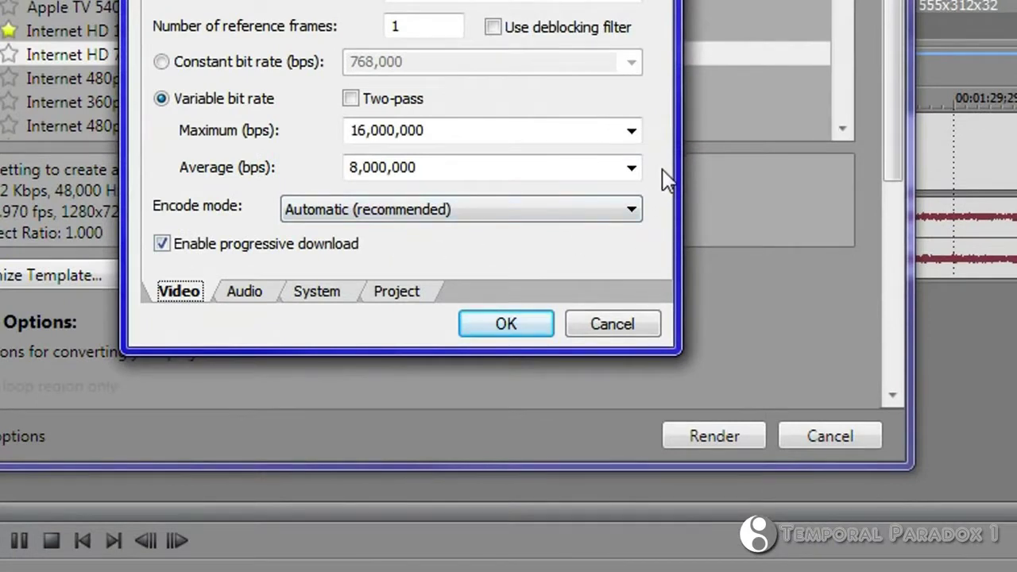
left_click(633, 210)
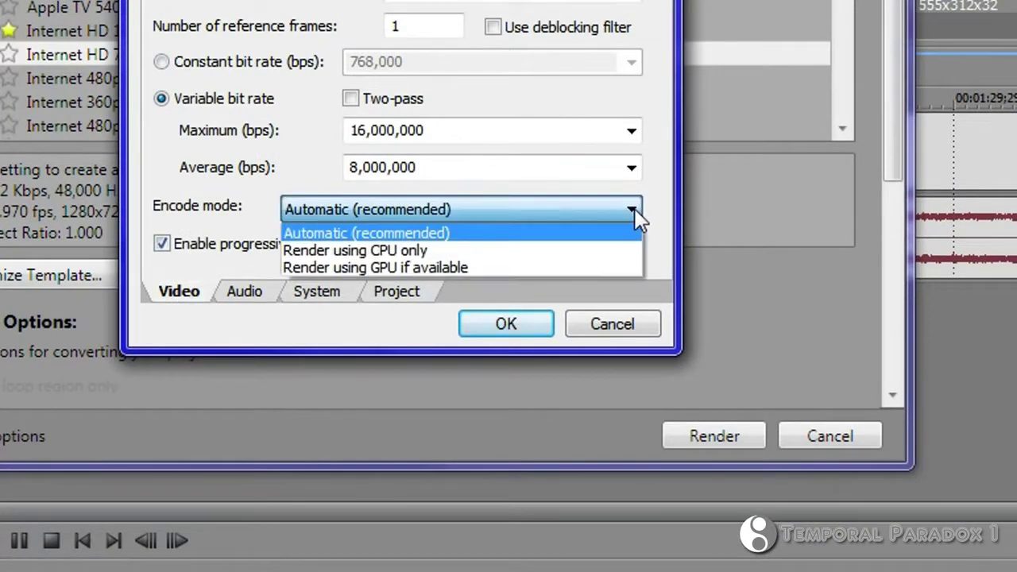
left_click(476, 271)
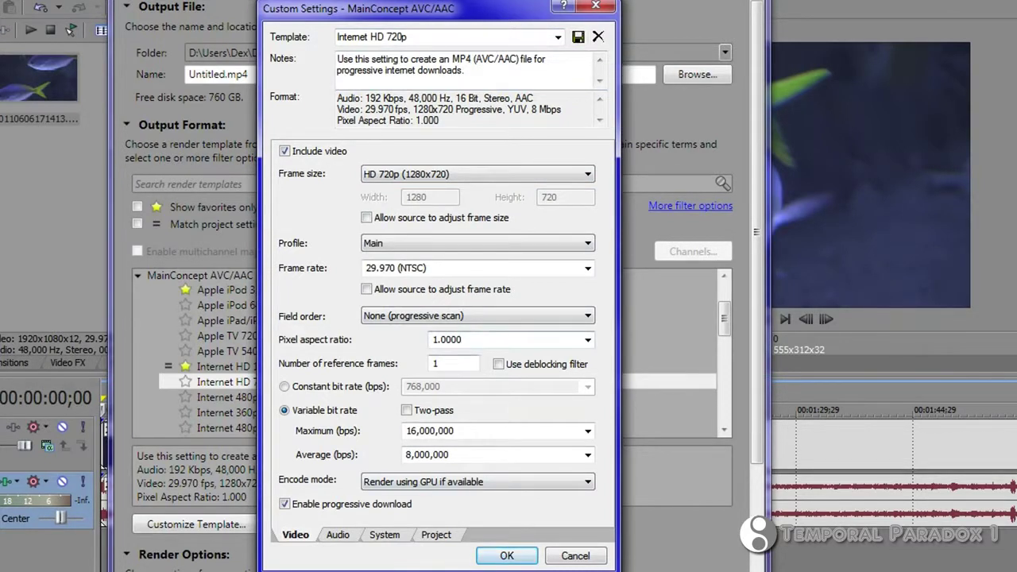
left_click(507, 555)
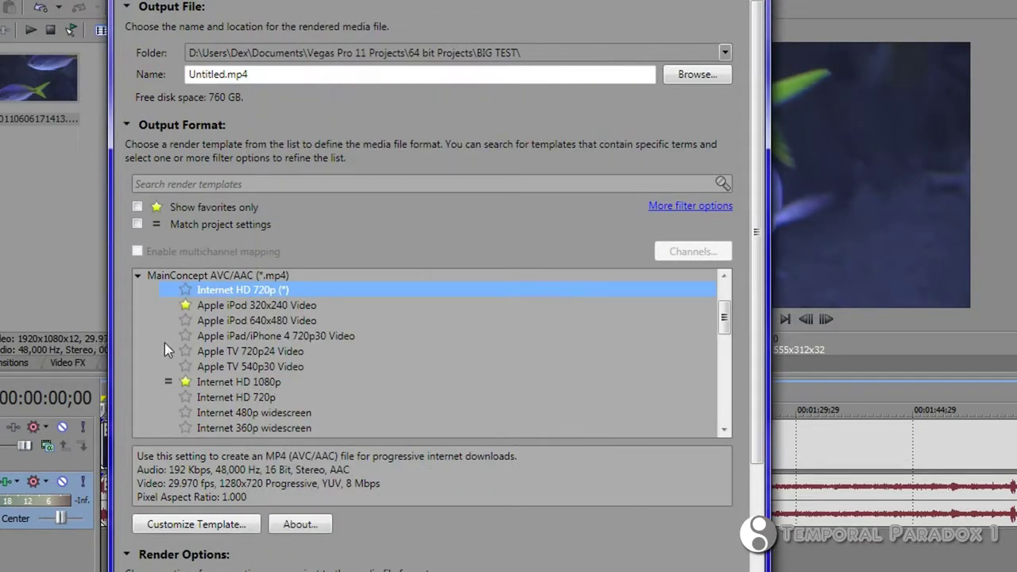
- Customize the Internet HD 1080p template, disallowing the source to adjust the frame rate, and apply the custom settings
left_click(237, 388)
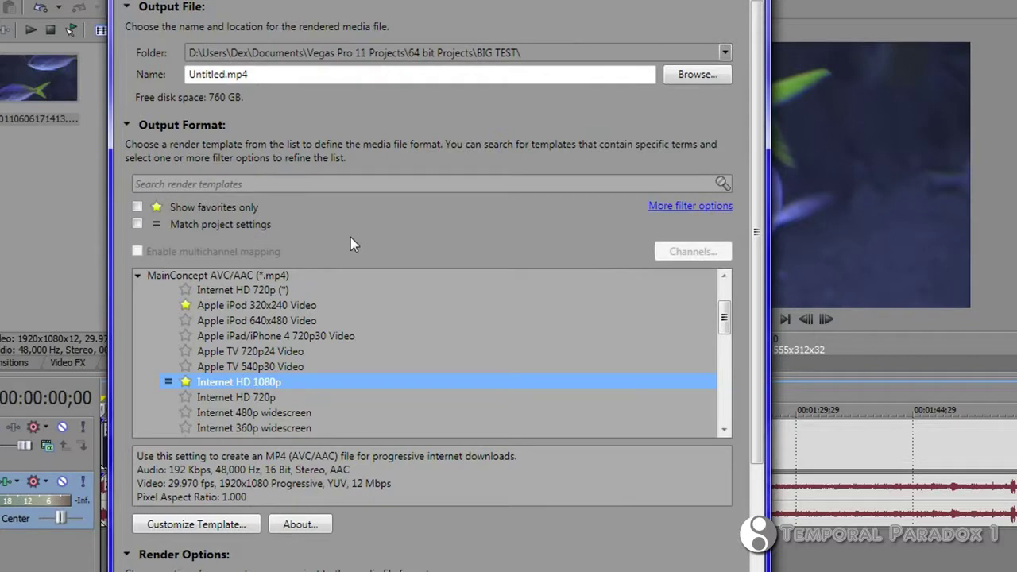
left_click(234, 529)
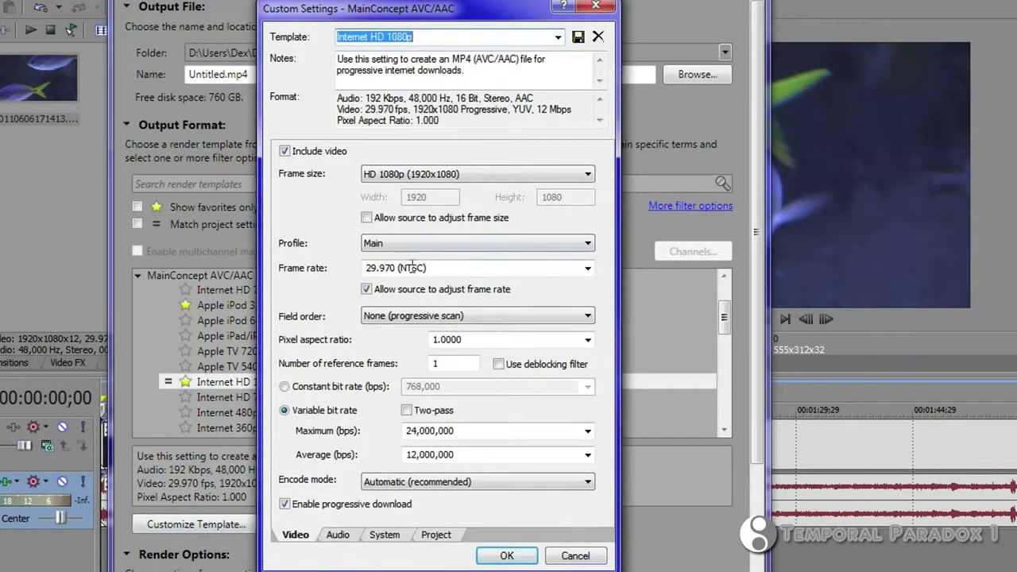
left_click(366, 290)
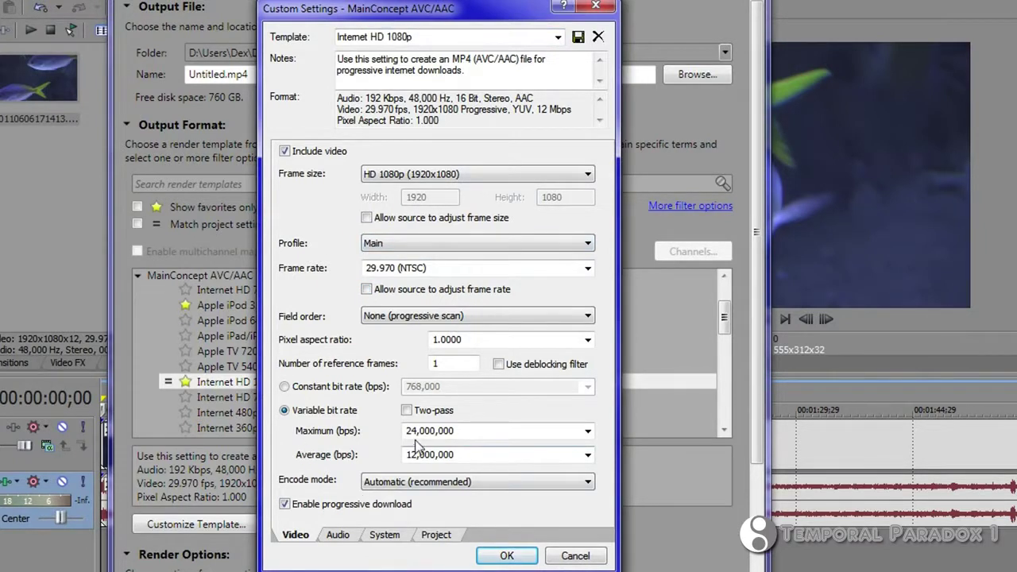
left_click(588, 457)
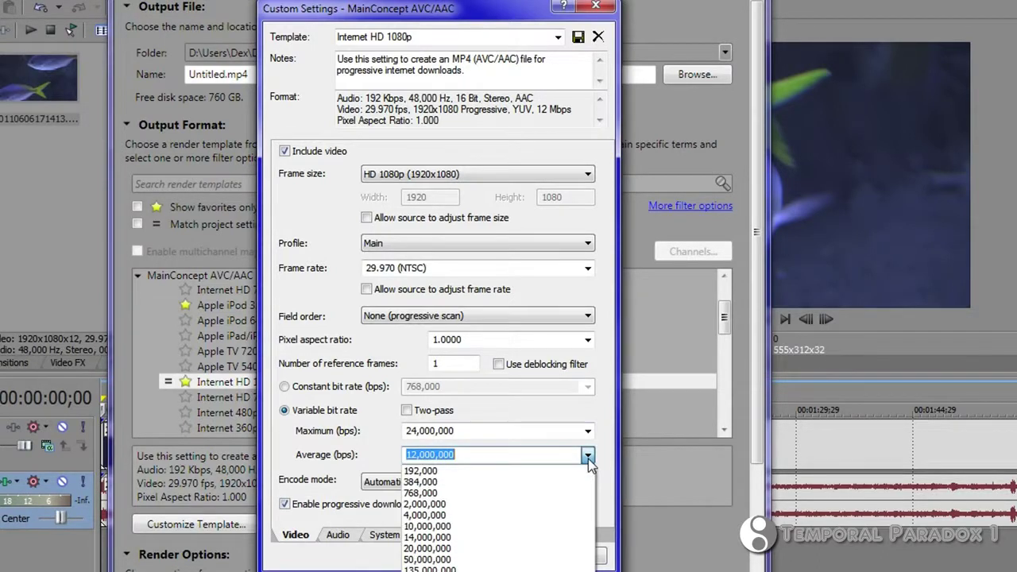
left_click(586, 458)
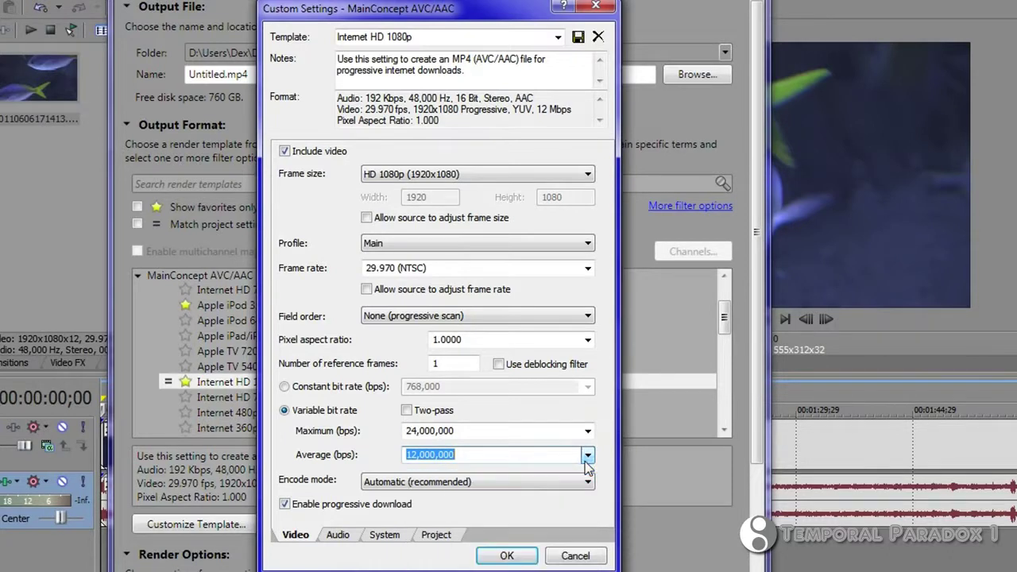
left_click(511, 559)
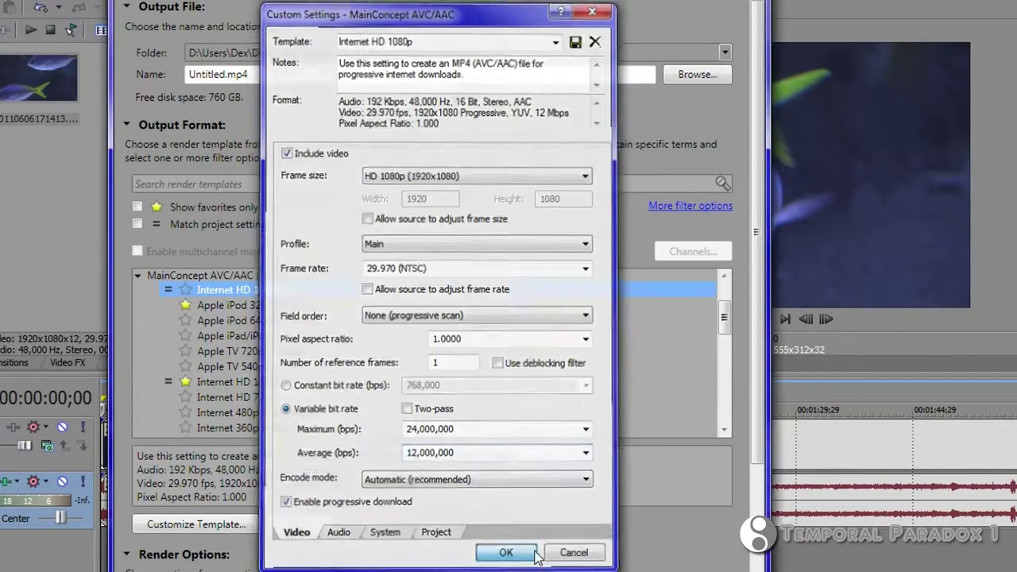
- Choose the 6 Mbps HD 720-30p Video render template under Windows Media Video V11
left_click(139, 275)
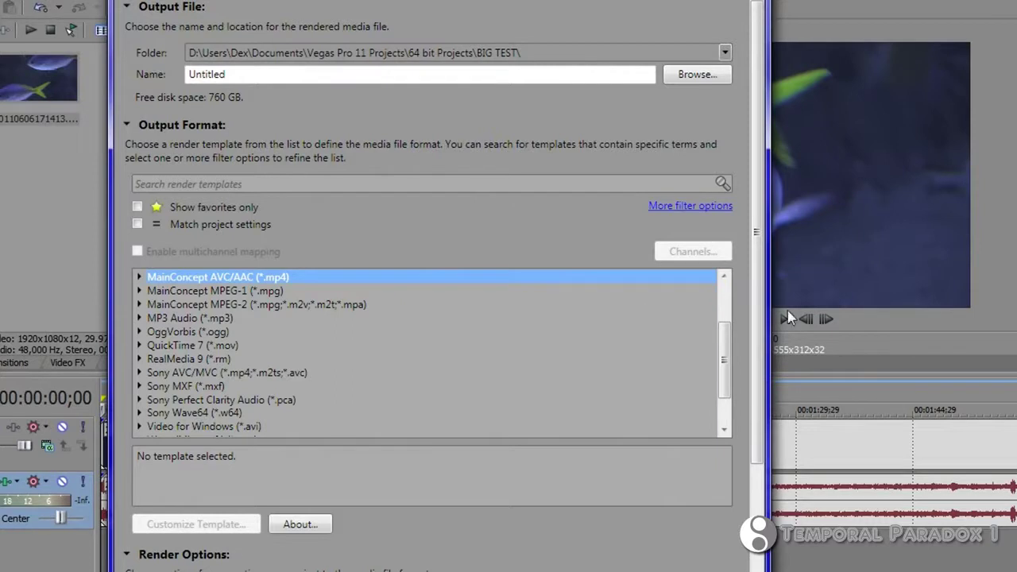
scroll(726, 367, "down", 2)
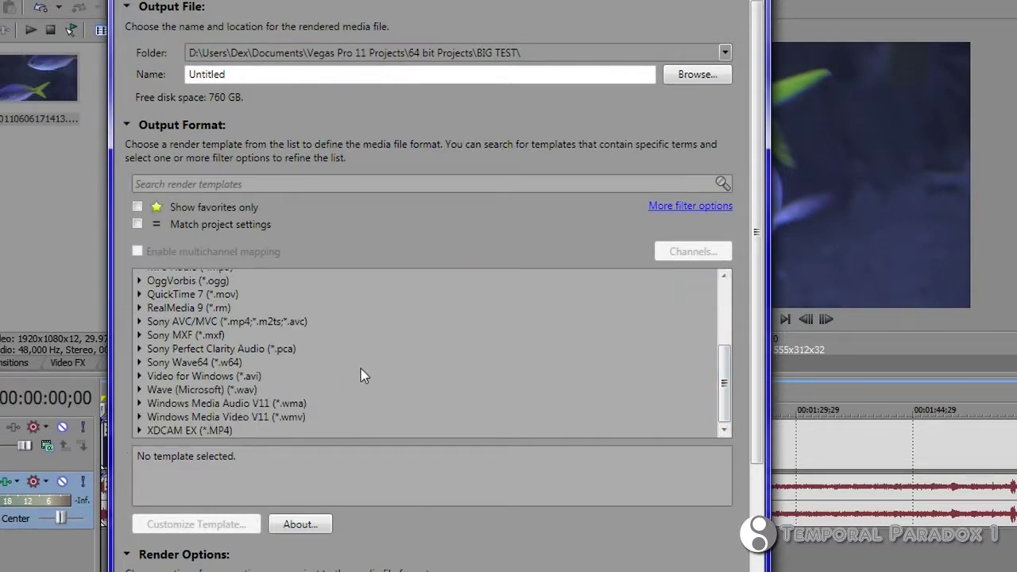
left_click(139, 417)
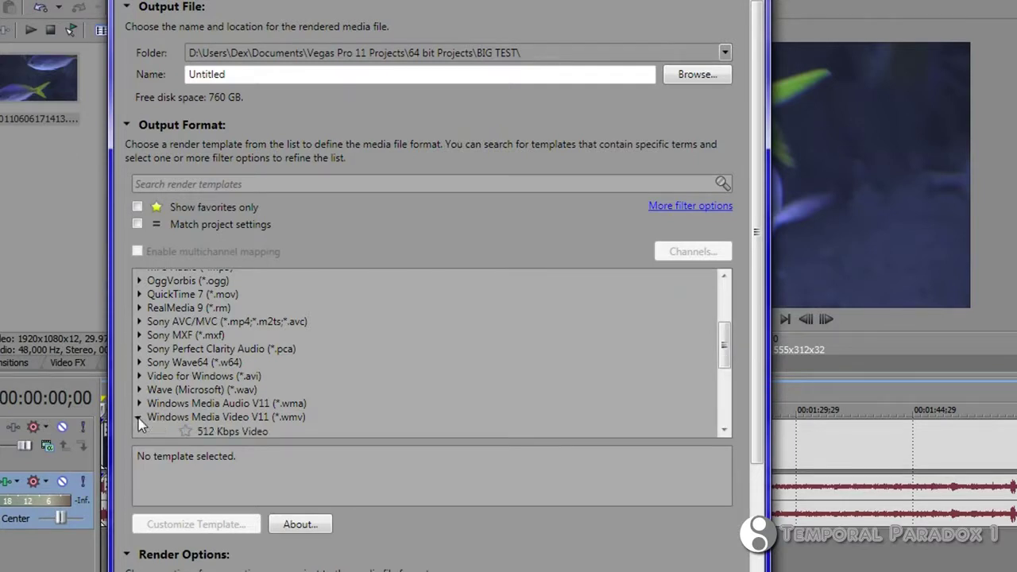
left_click_drag(724, 334, 725, 383)
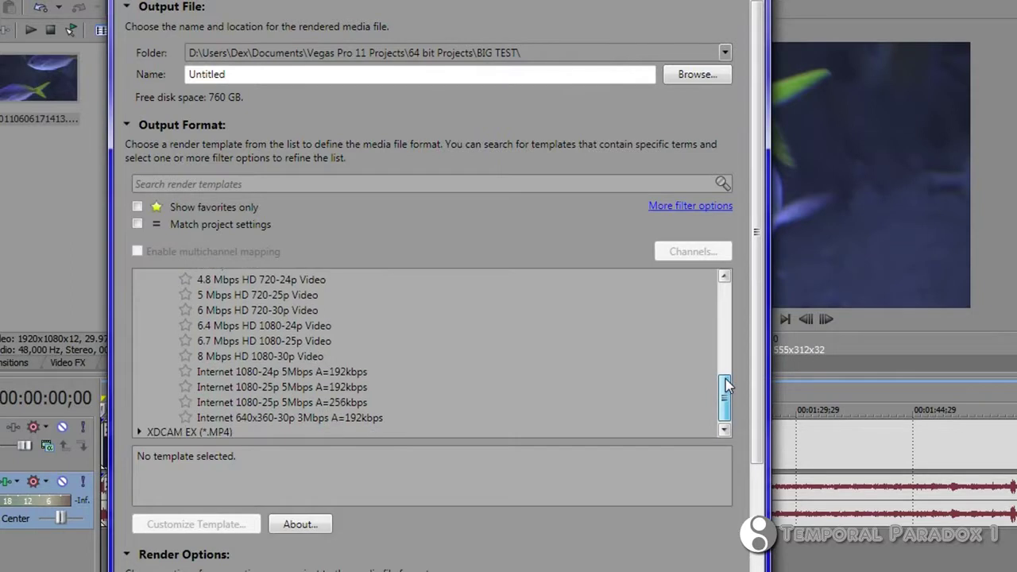
left_click(267, 313)
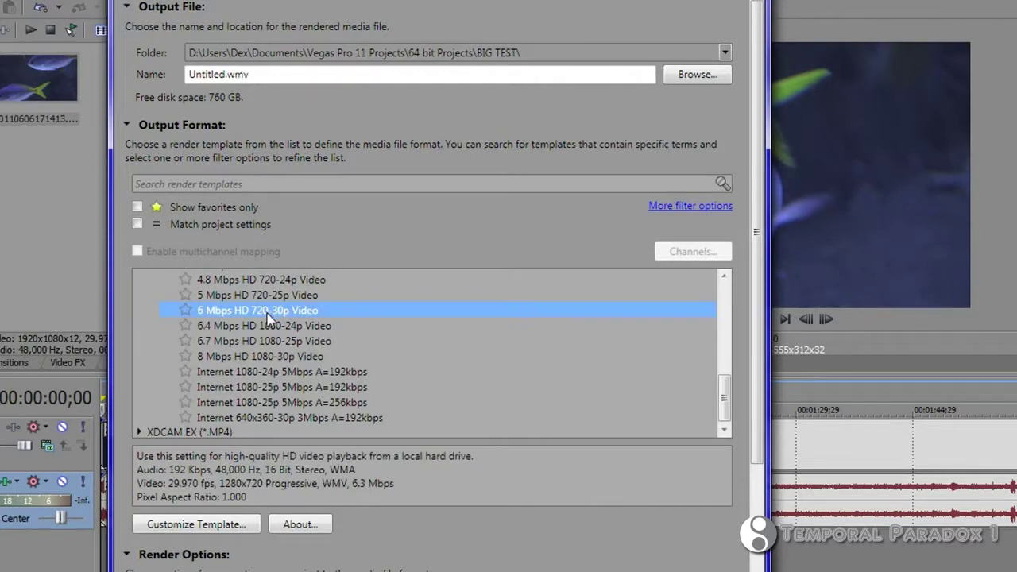
- Review the audio, video and bit rate settings of the 6 Mbps HD 720-30p template without applying changes
left_click(196, 525)
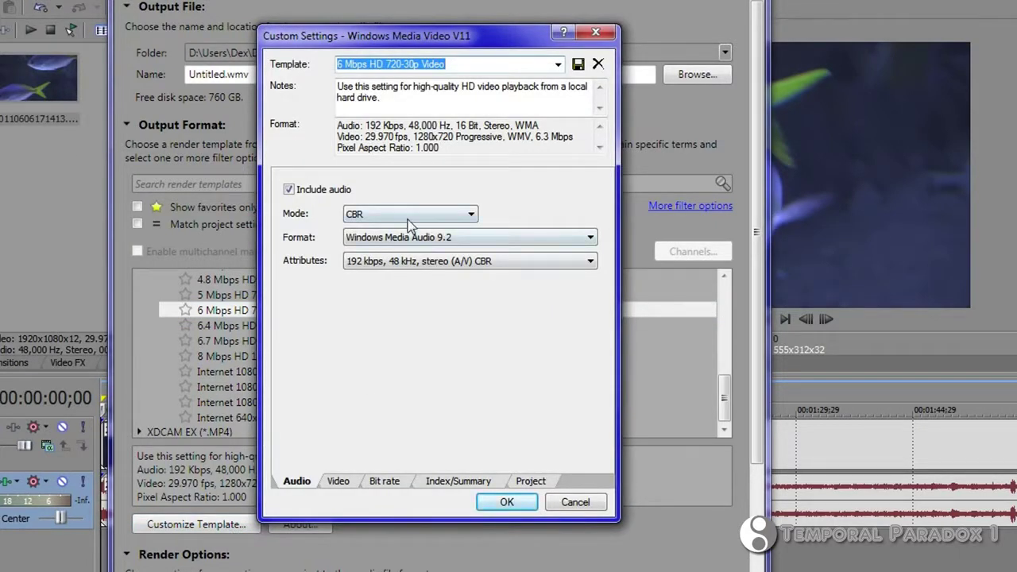
left_click(338, 482)
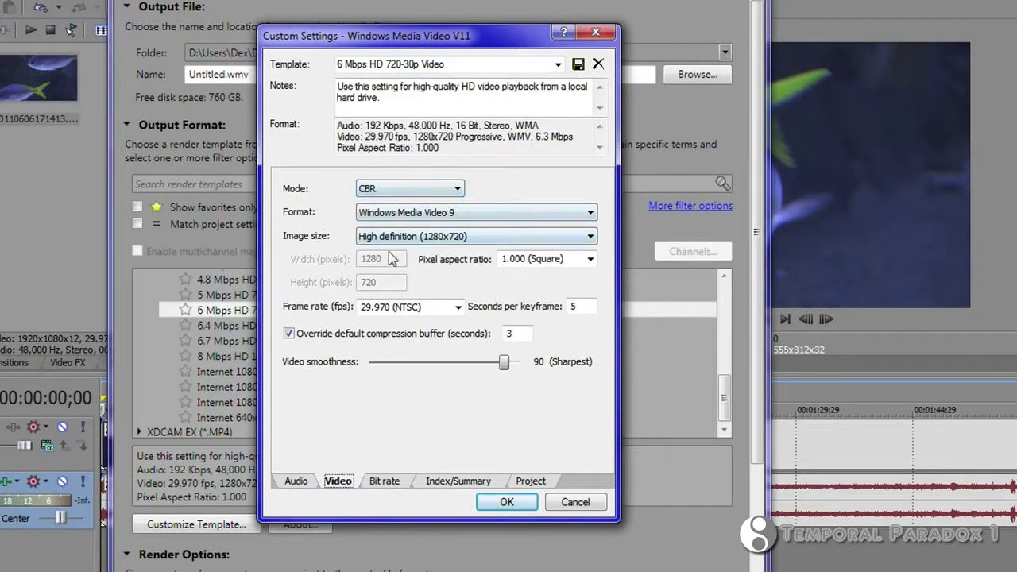
left_click(389, 483)
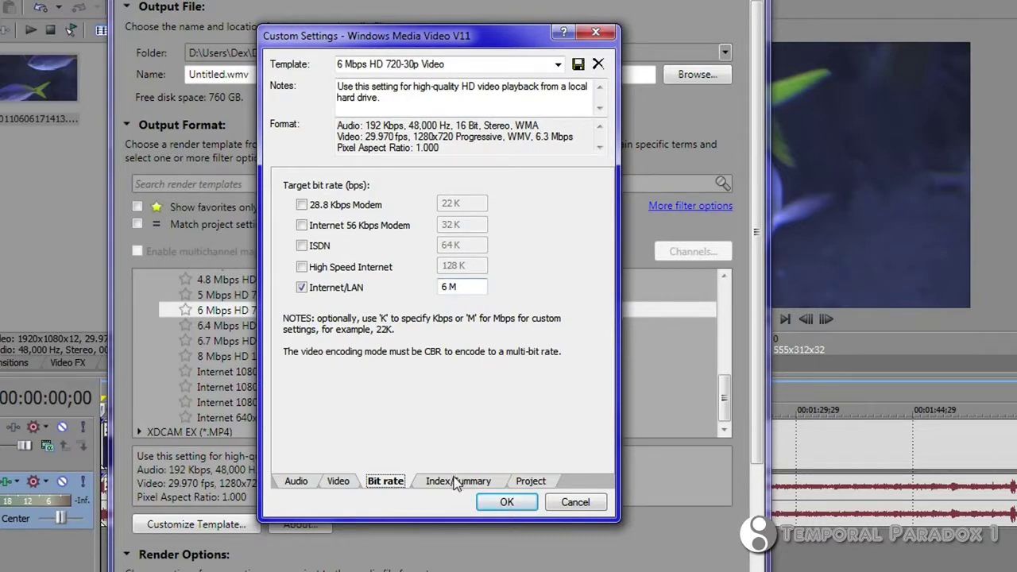
left_click(311, 480)
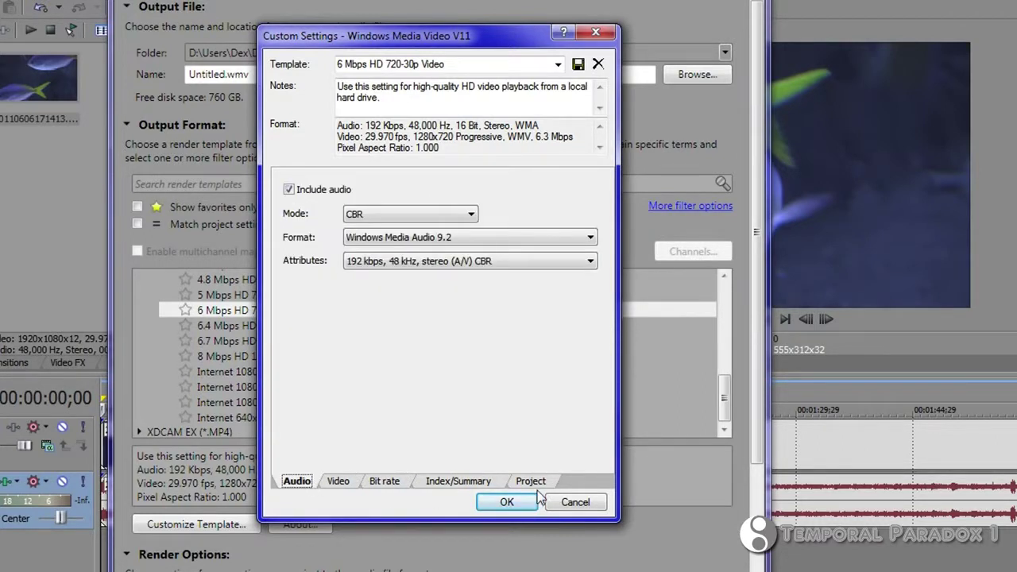
left_click(577, 503)
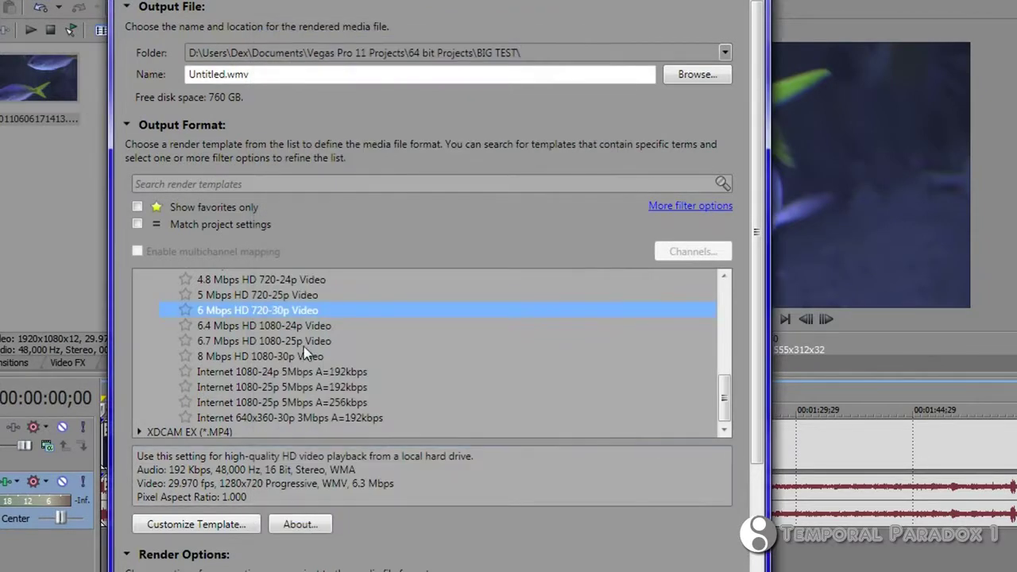
- Customize the 8 Mbps HD 1080-30p Video template, setting its image size to (Keep Original Size)
left_click(258, 356)
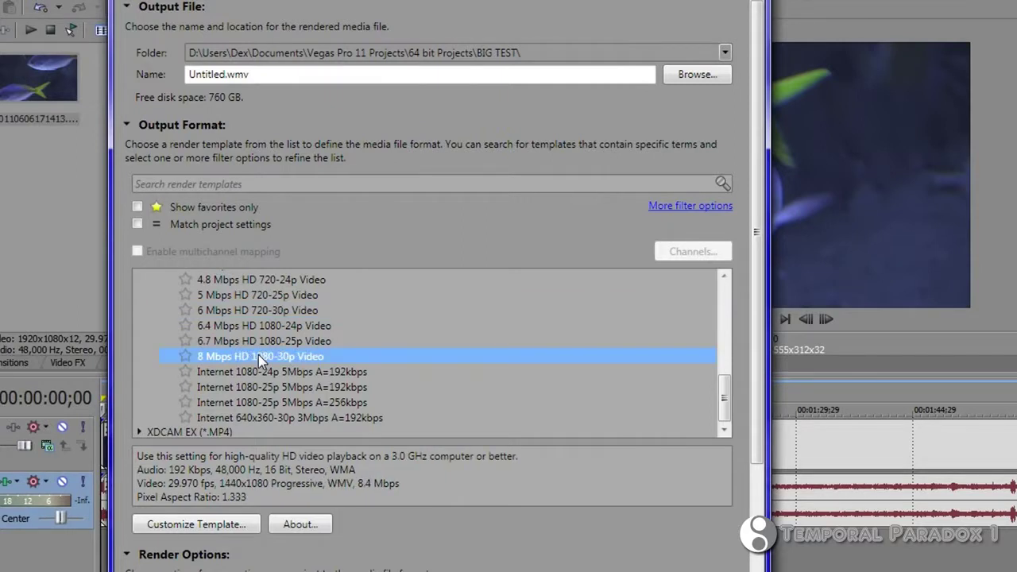
left_click(230, 524)
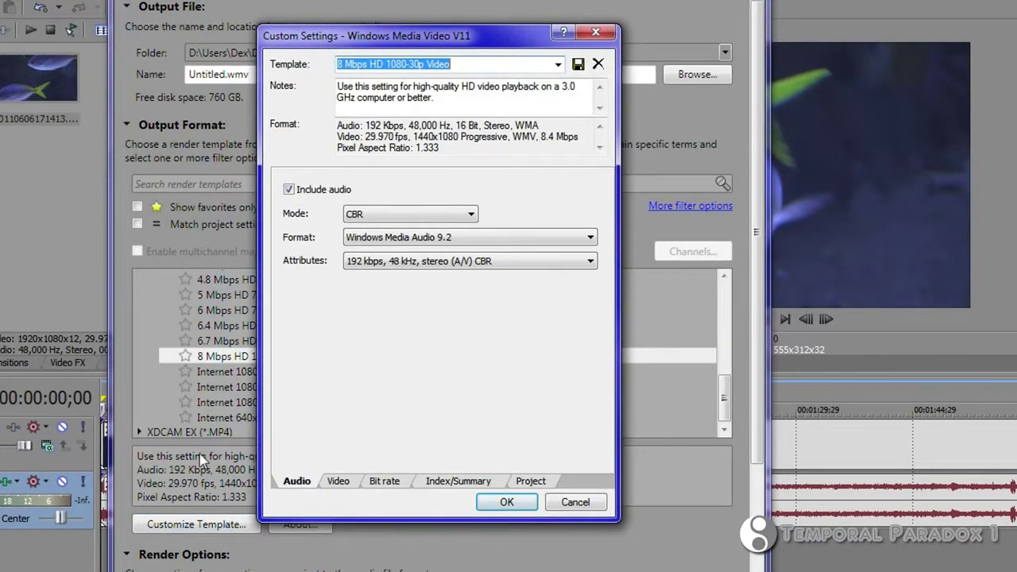
left_click(338, 482)
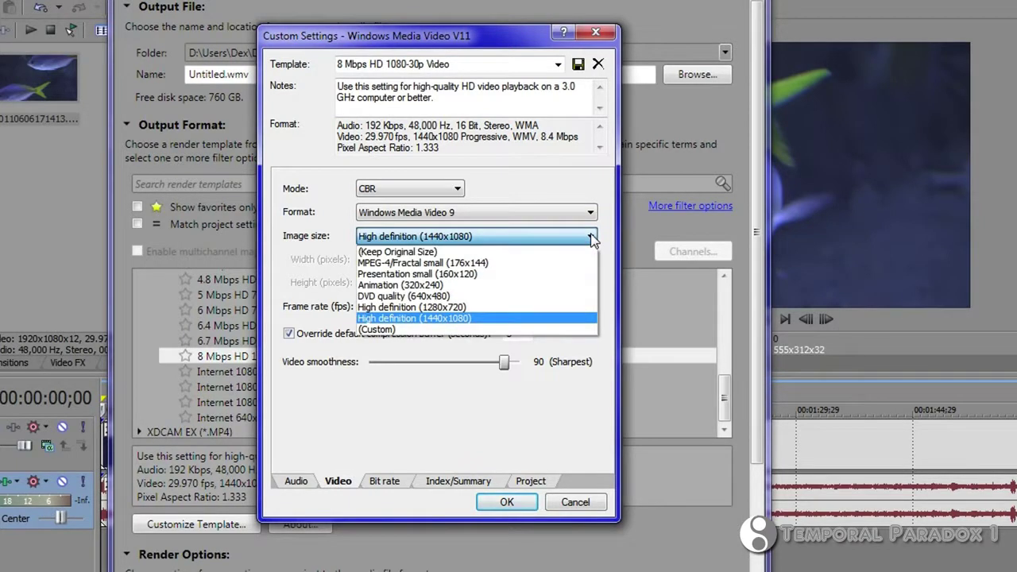
left_click(559, 329)
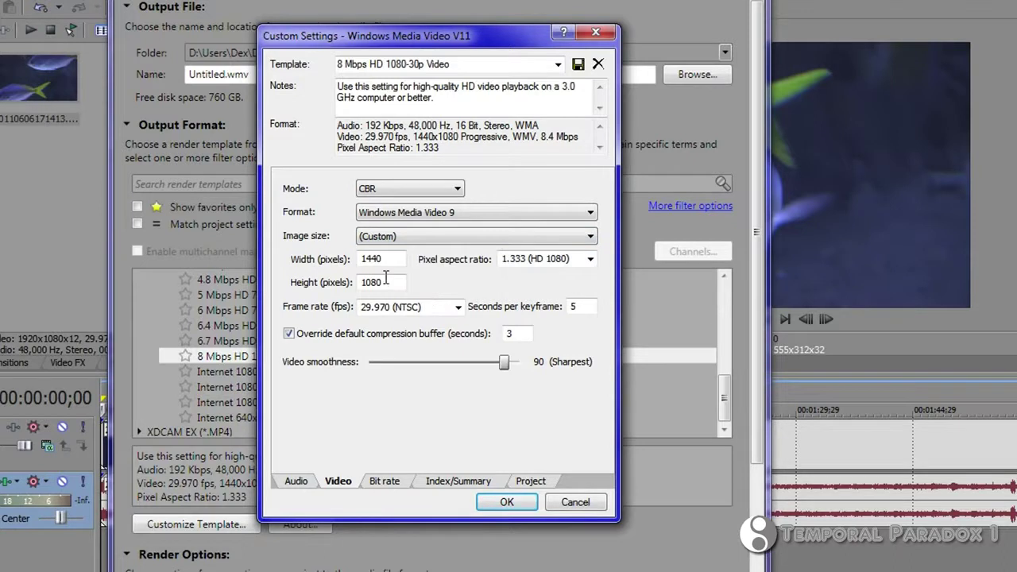
left_click(591, 236)
left_click(588, 262)
left_click(591, 236)
left_click(584, 252)
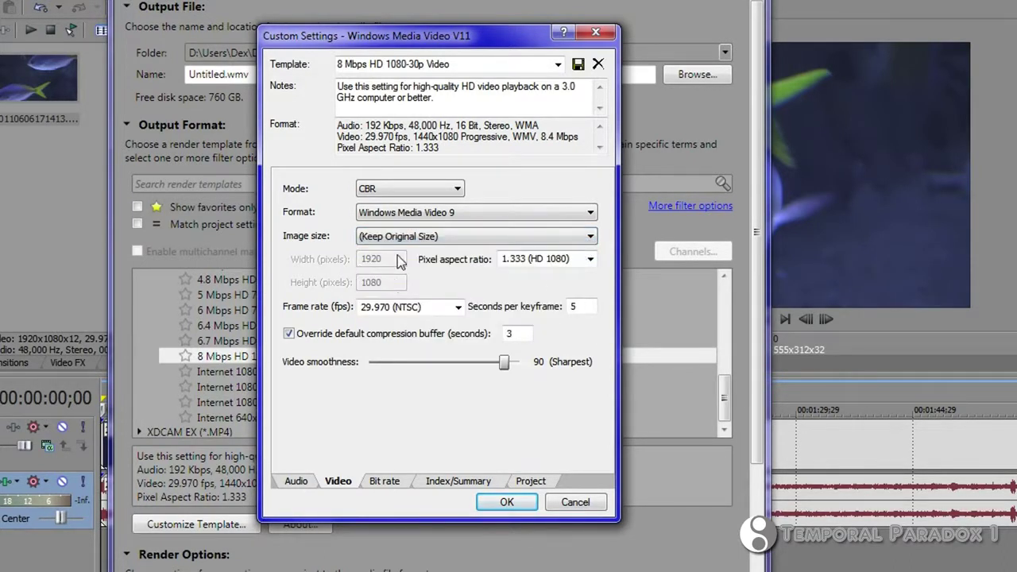
- Set the 1080-30p template's pixel aspect ratio to 1.000 (Square) and review its bit rate and audio settings
left_click(590, 259)
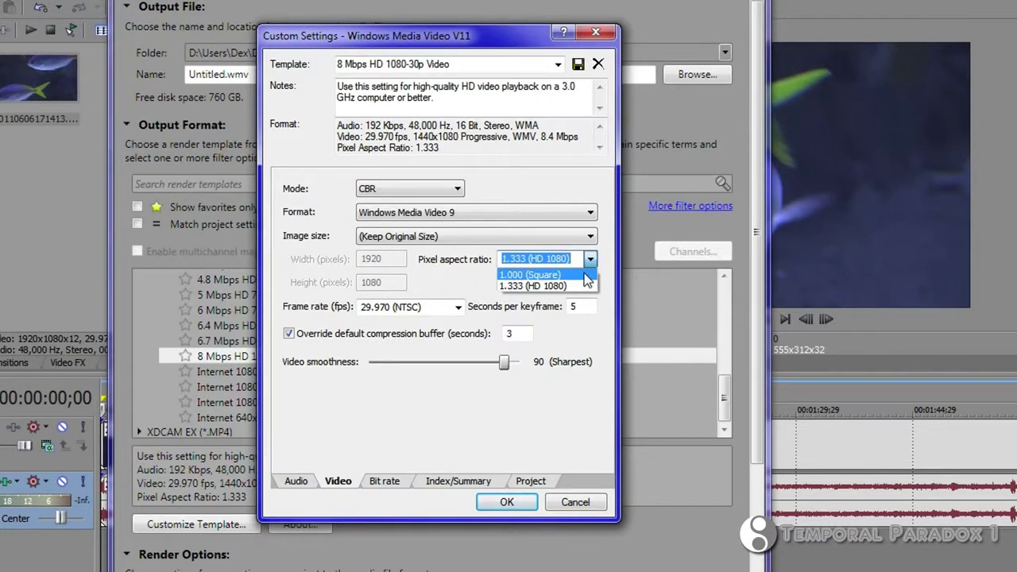
left_click(586, 275)
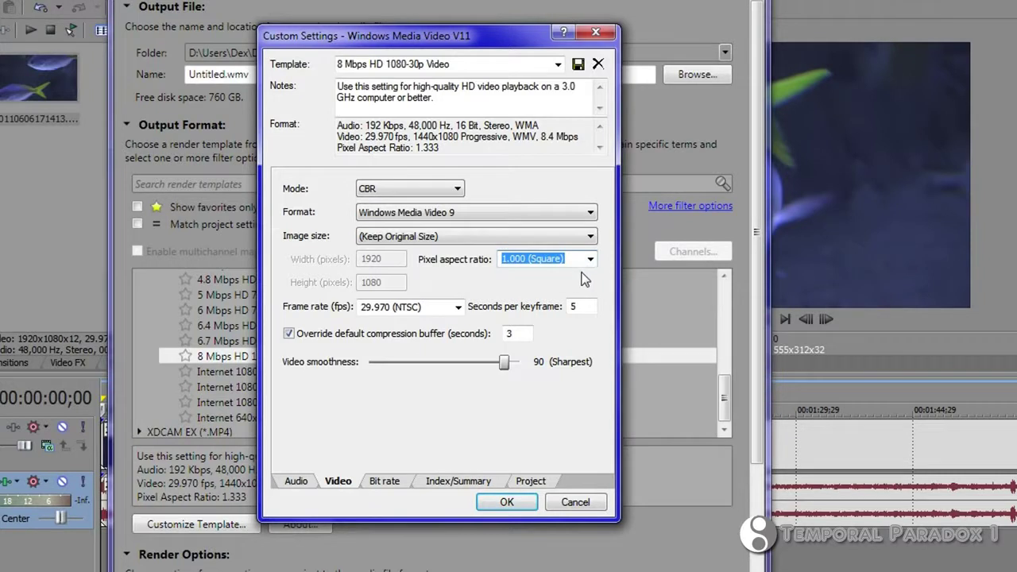
left_click(388, 482)
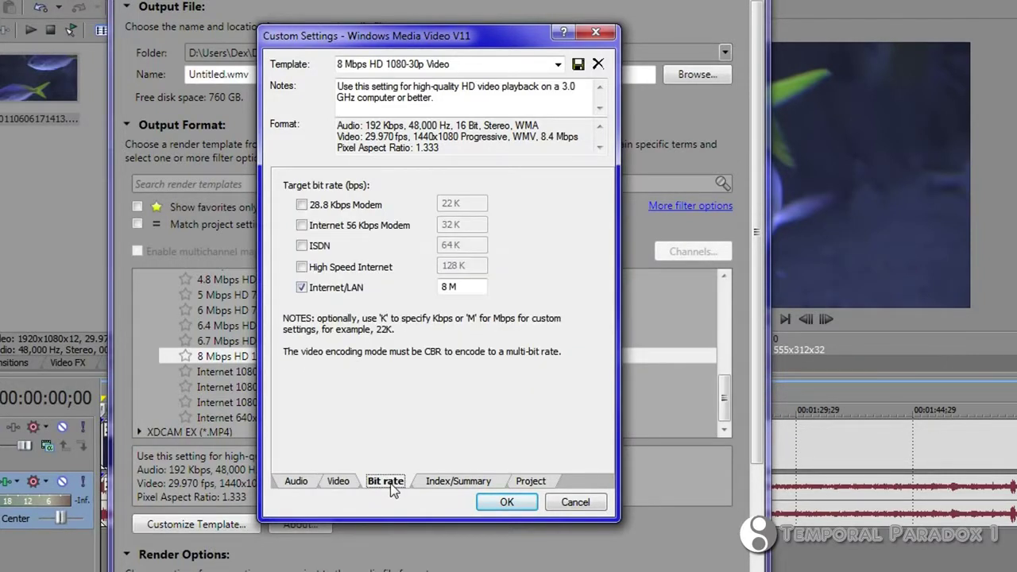
left_click(337, 481)
left_click(296, 481)
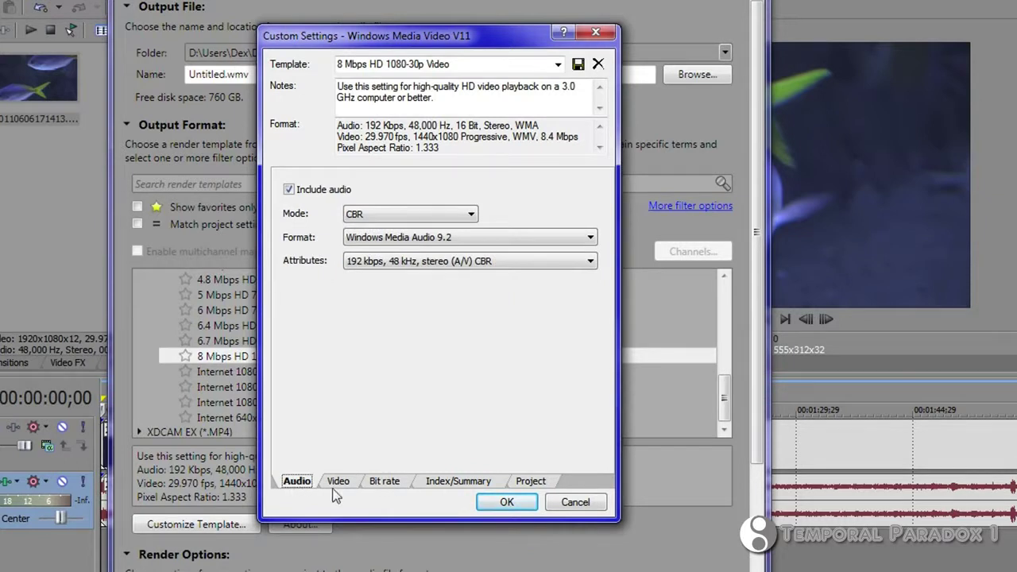
- Save the customized settings as a new template, appending the author's nickname to 8 Mbps HD 1080-30p Video, and apply them
left_click(461, 64)
double_click(461, 65)
left_click(460, 64)
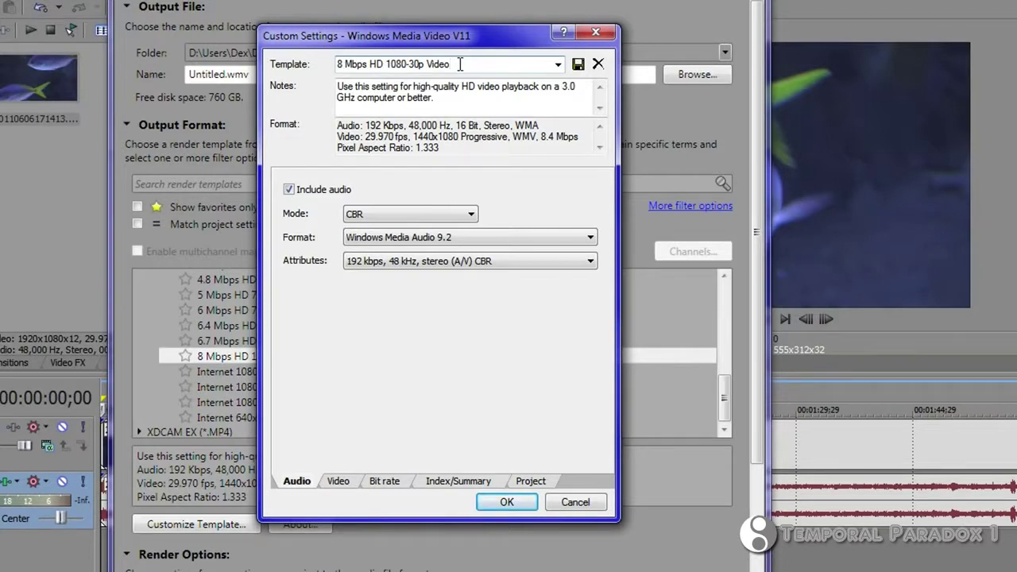
type("dex")
left_click(578, 64)
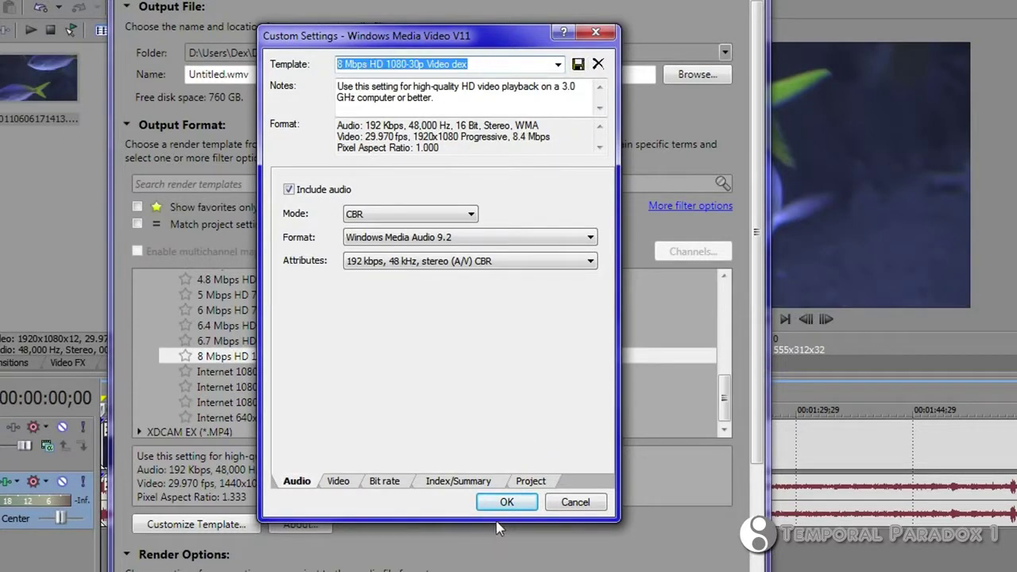
left_click(505, 501)
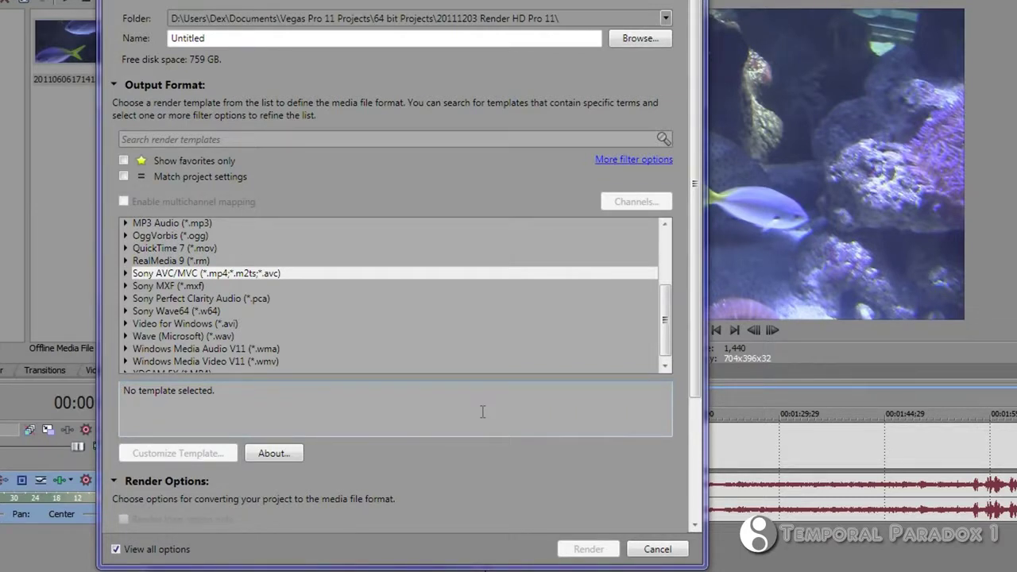
- Customize the Sony AVC/MVC Memory Stick QVGA - 512 Kbps template with AVC video format and High definition (1920x1080) frame size
left_click(125, 274)
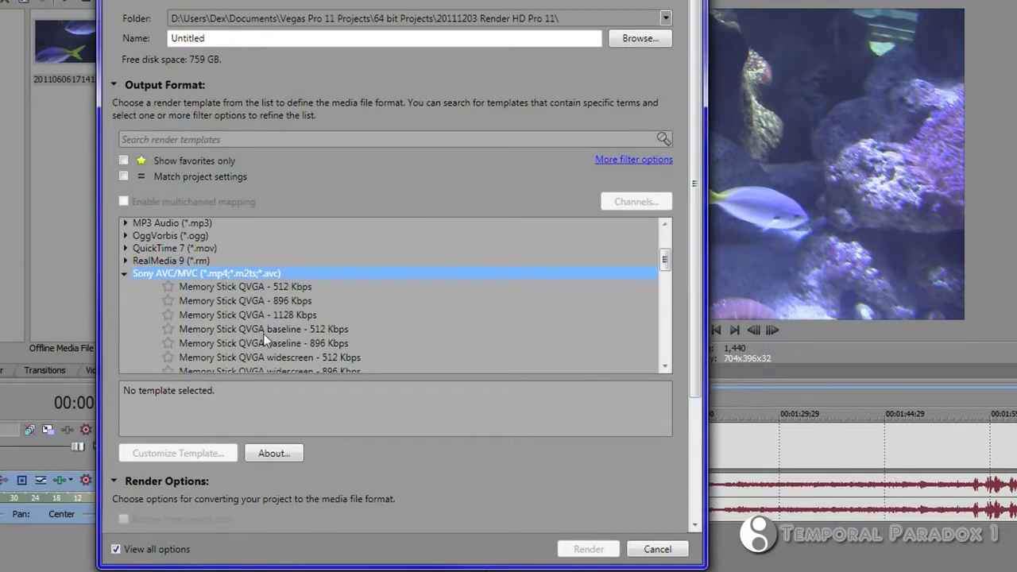
left_click(211, 287)
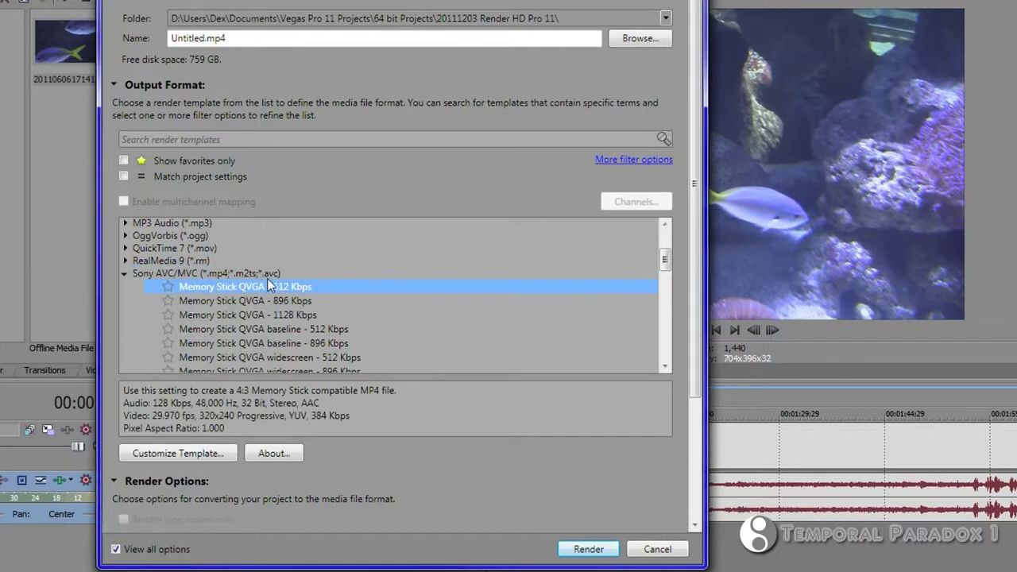
left_click(202, 456)
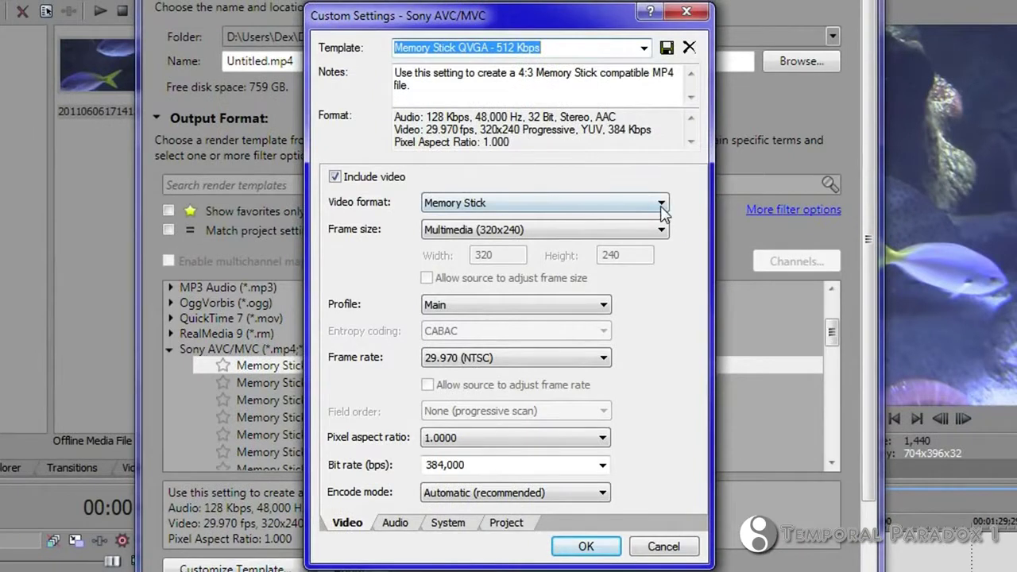
left_click(661, 206)
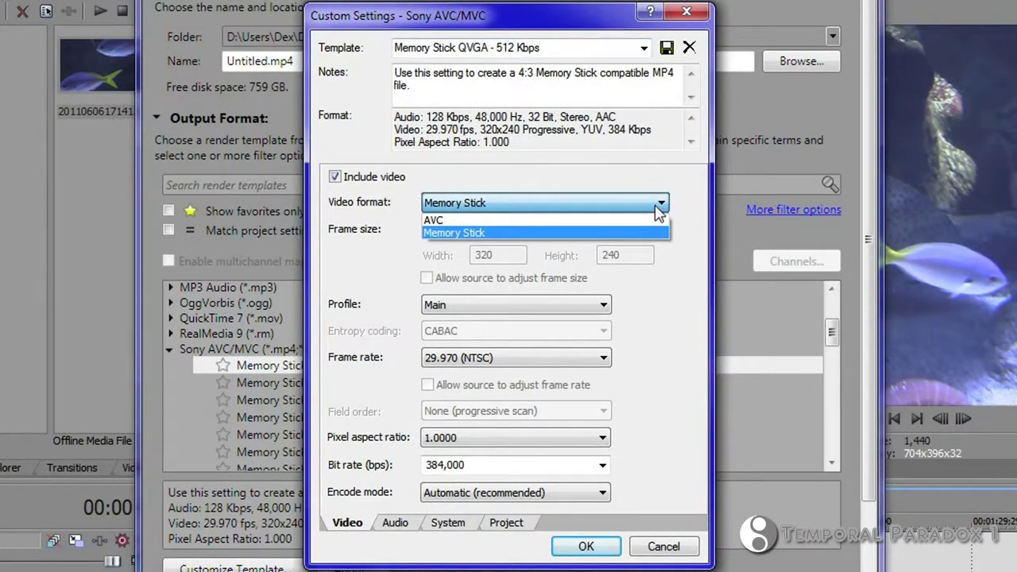
left_click(656, 220)
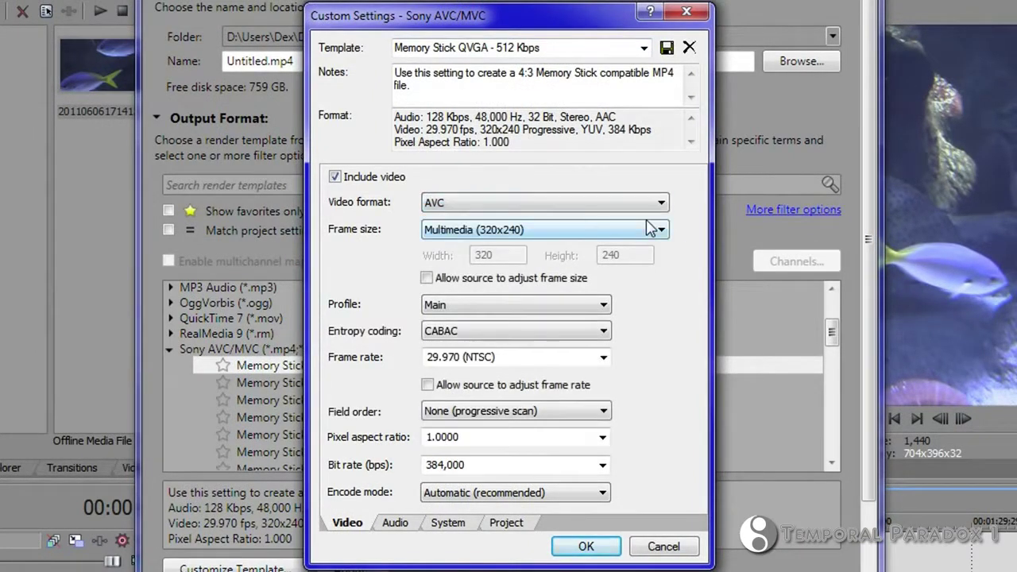
left_click(660, 231)
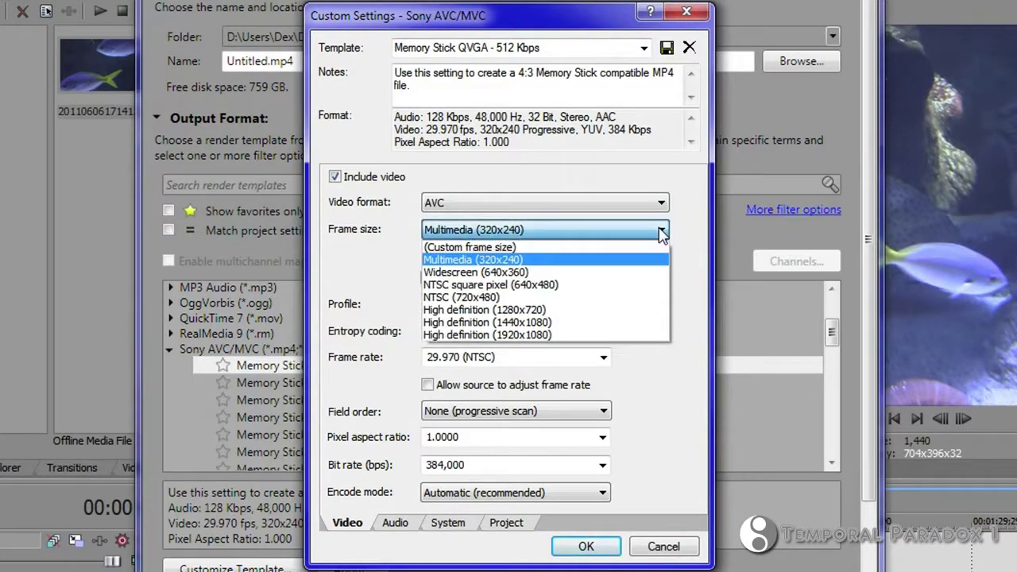
left_click(645, 334)
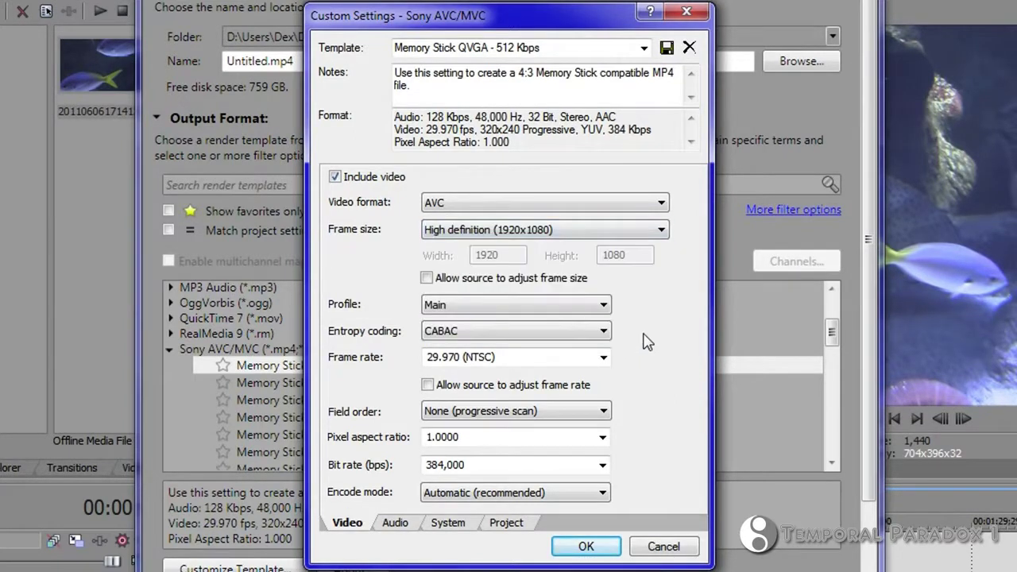
- Set the Sony AVC template's profile to Baseline and its entropy coding to CAVLC
left_click(605, 310)
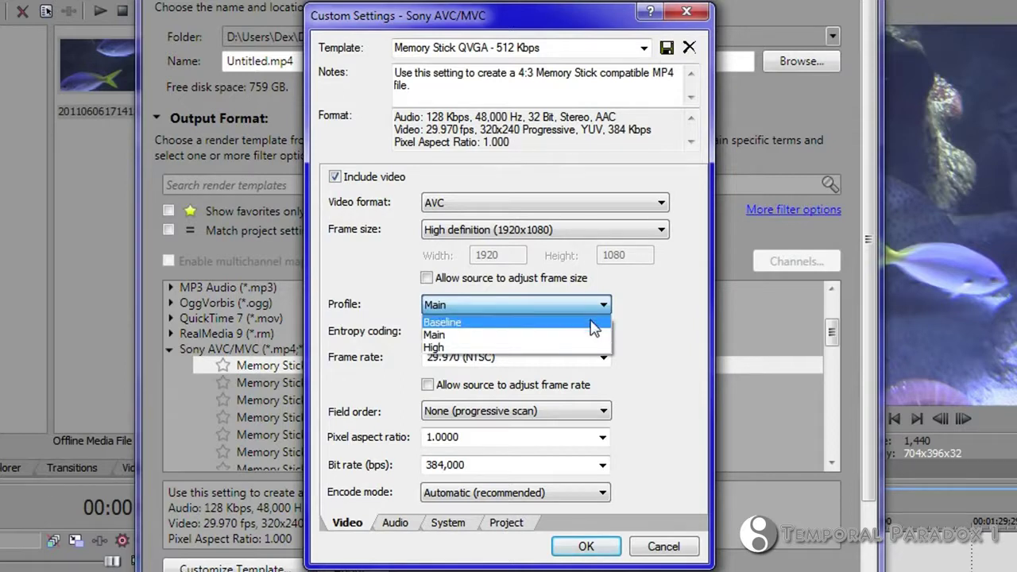
left_click(590, 322)
left_click(604, 331)
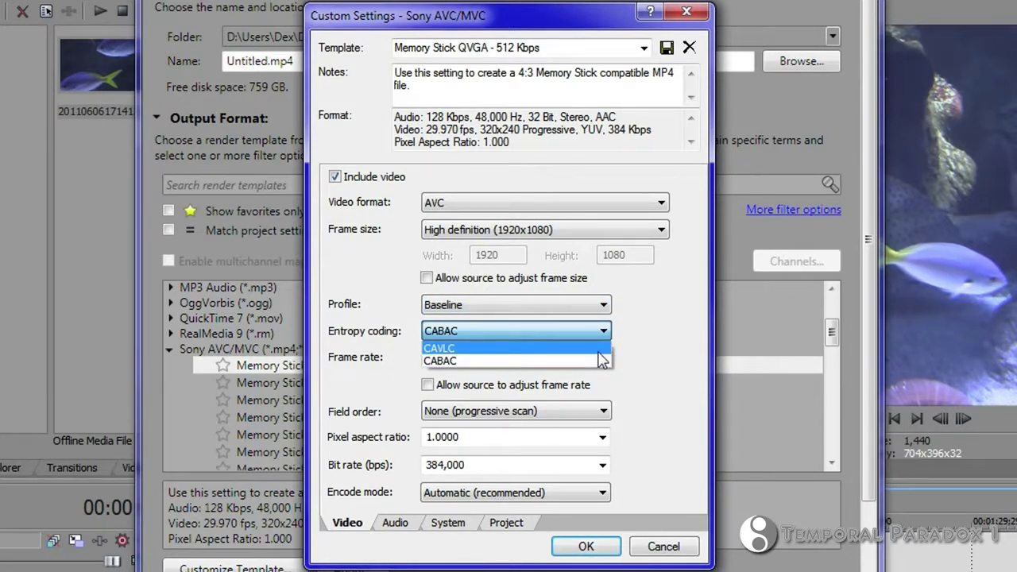
left_click(601, 348)
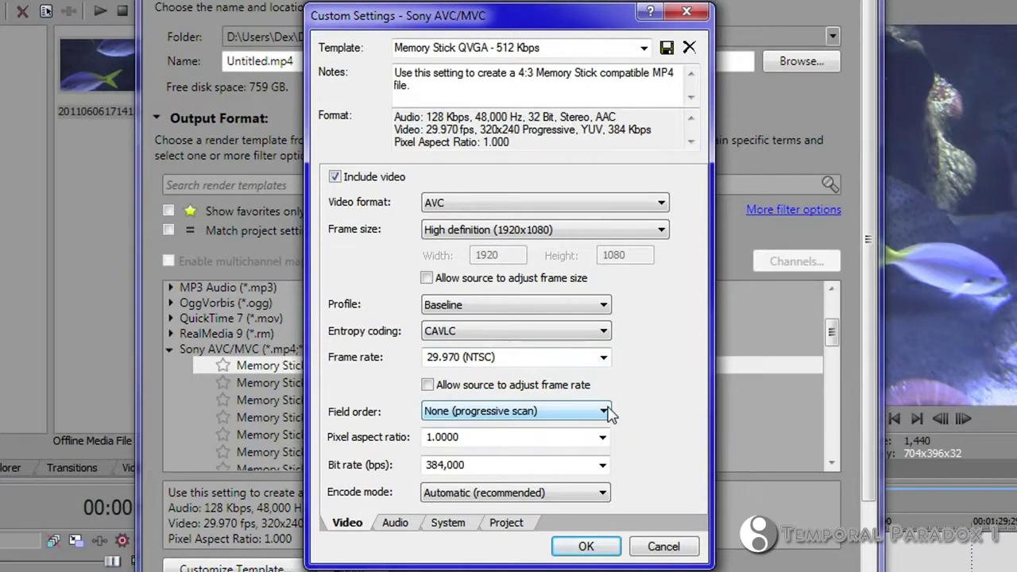
- Set the Sony AVC template's video bit rate to 10,000,000 bps and its audio bit rate to 192,000 bps
left_click(603, 466)
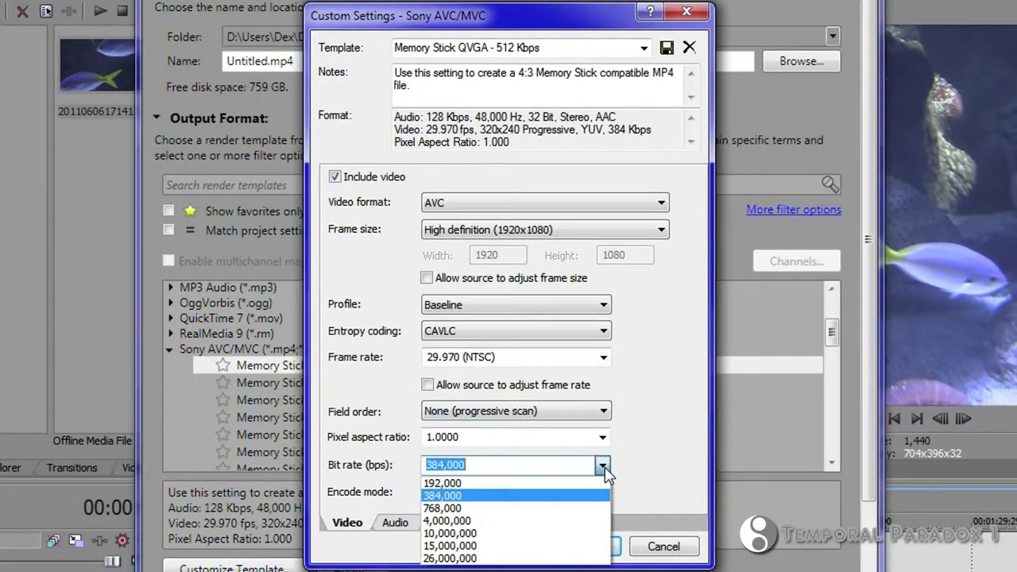
left_click(586, 533)
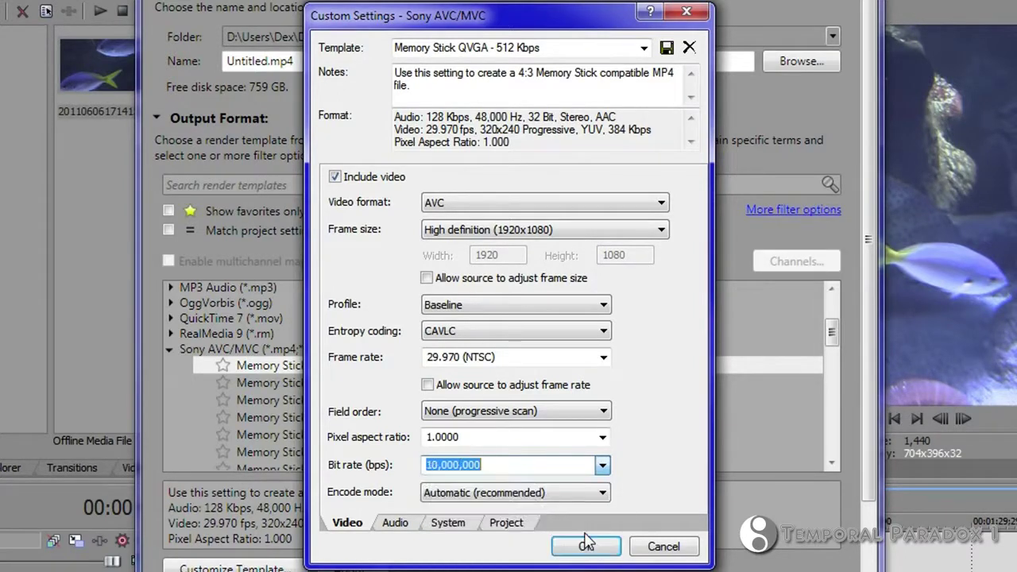
left_click(602, 465)
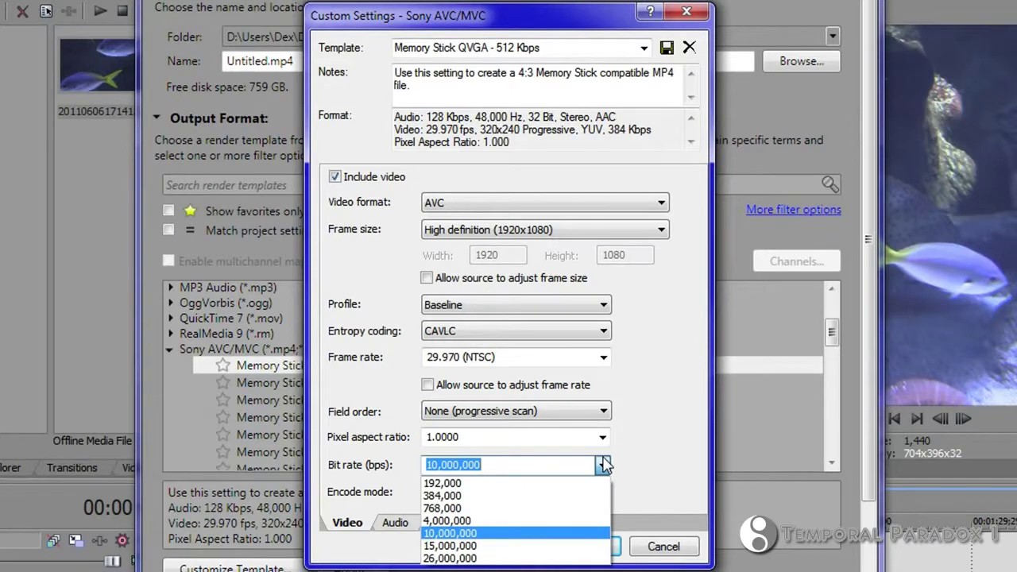
left_click(604, 465)
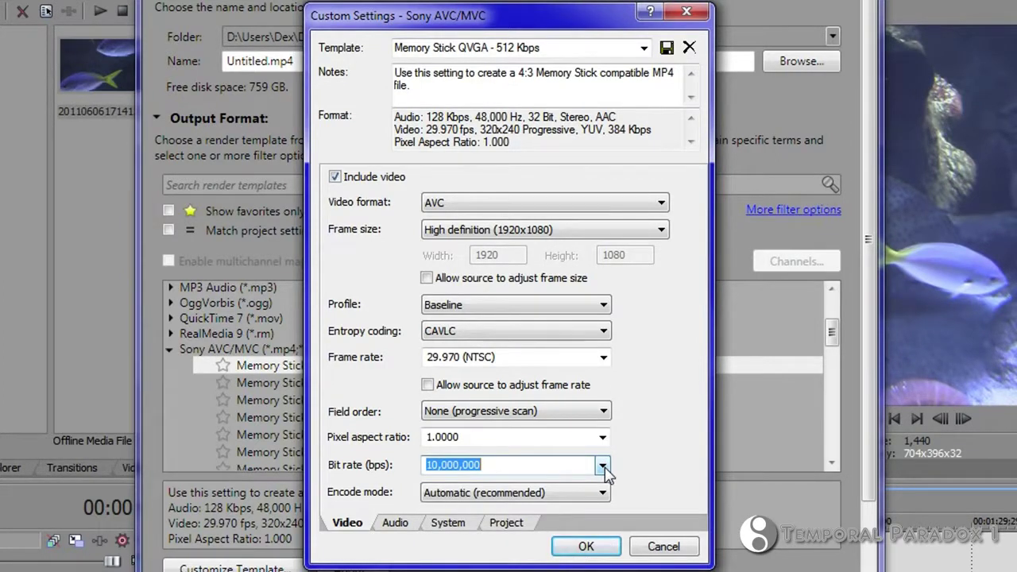
left_click(389, 528)
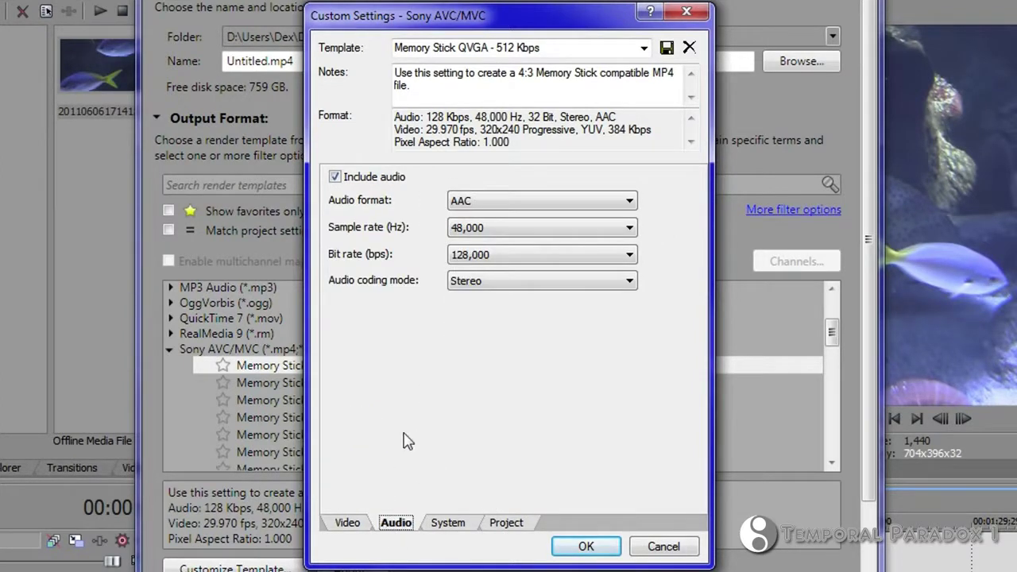
left_click(630, 255)
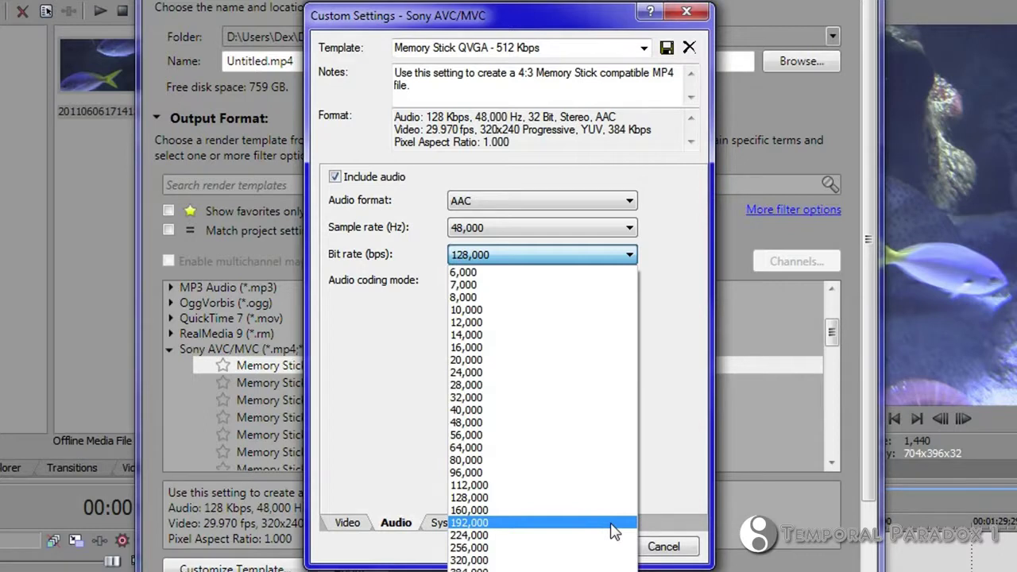
left_click(613, 525)
- Review the template's system and project settings, and set the video encode mode to Render using GPU if available
left_click(445, 520)
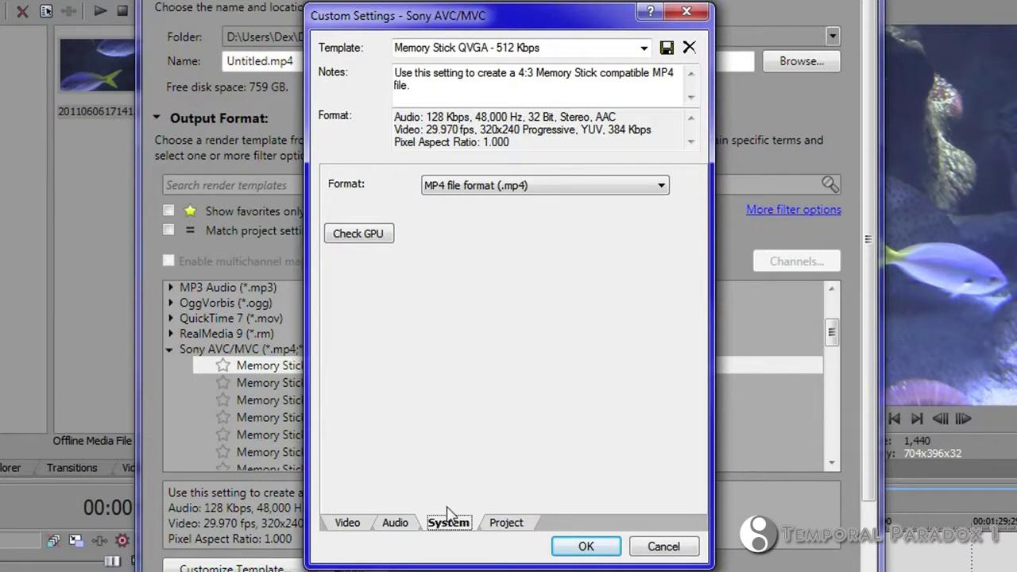
left_click(509, 525)
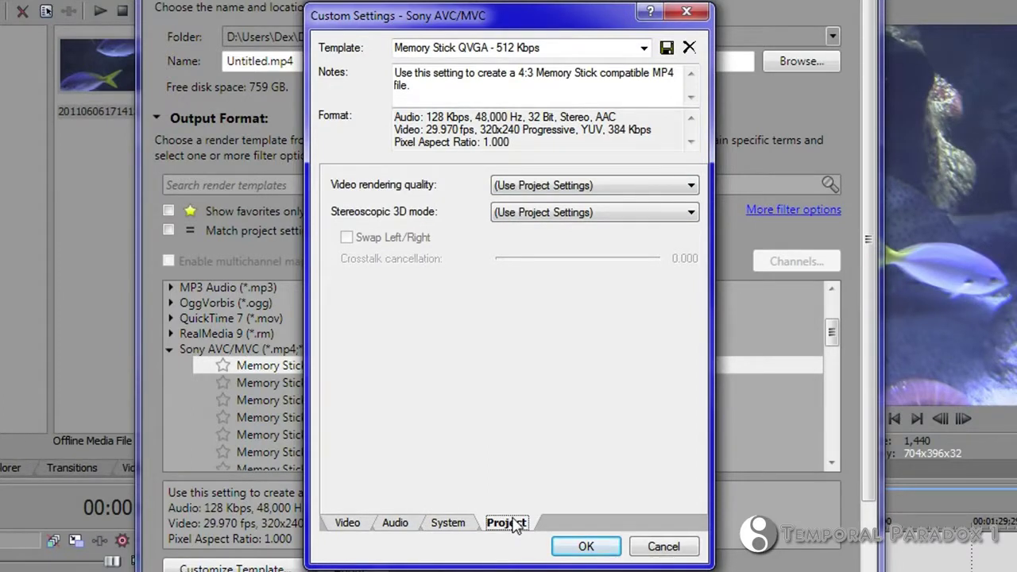
left_click(348, 524)
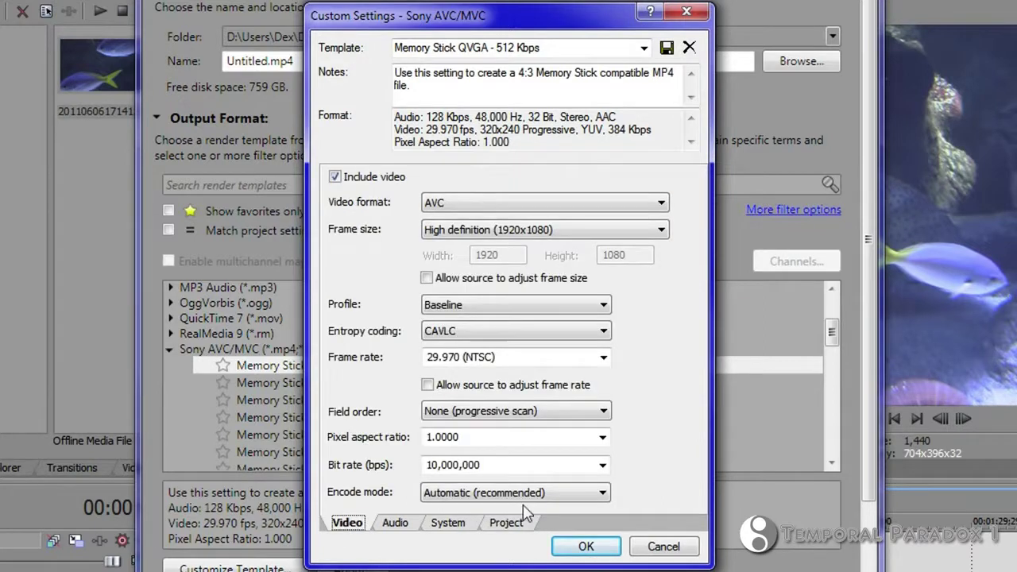
left_click(603, 494)
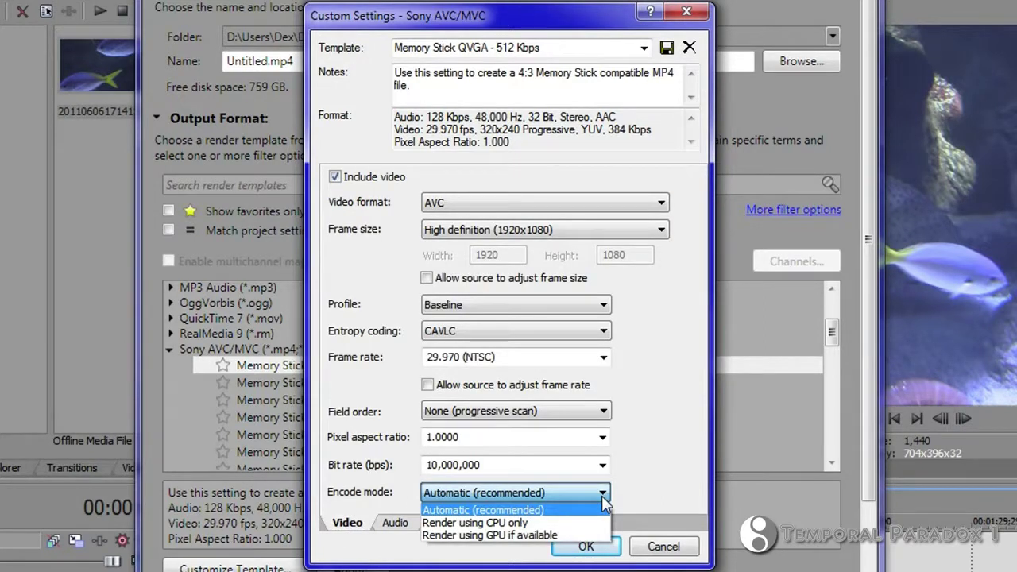
left_click(585, 536)
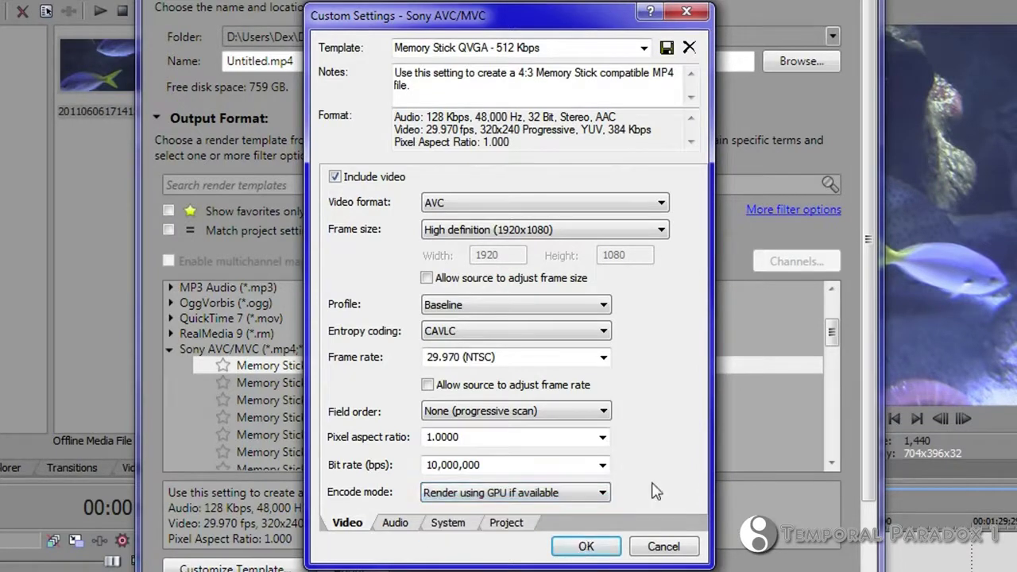
- Save the customized Sony AVC settings as a new template named Internet 1080-30p 10Mbps A=192kbps and apply them
left_click(571, 49)
type("In")
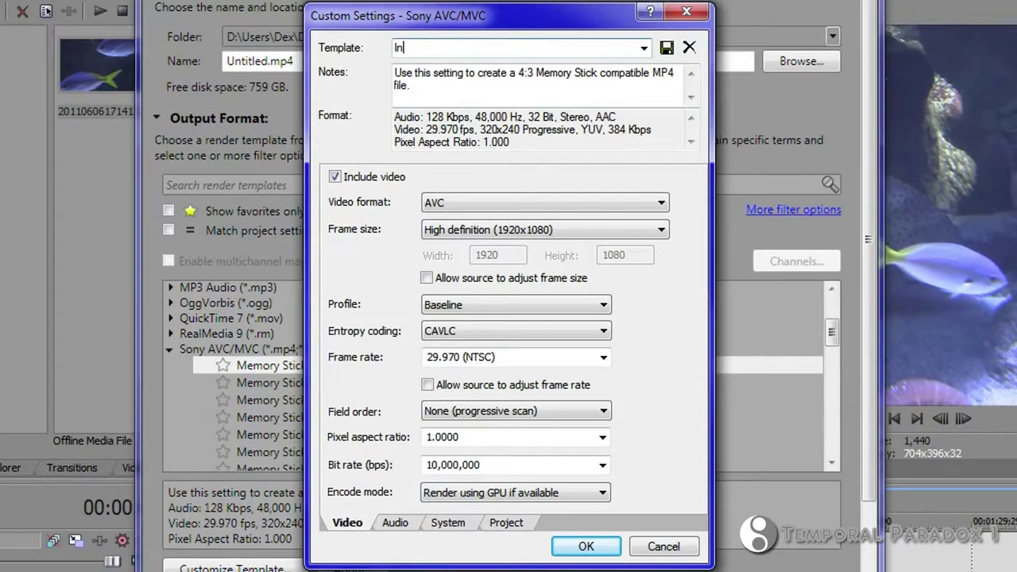
type("ternet 1080-30p")
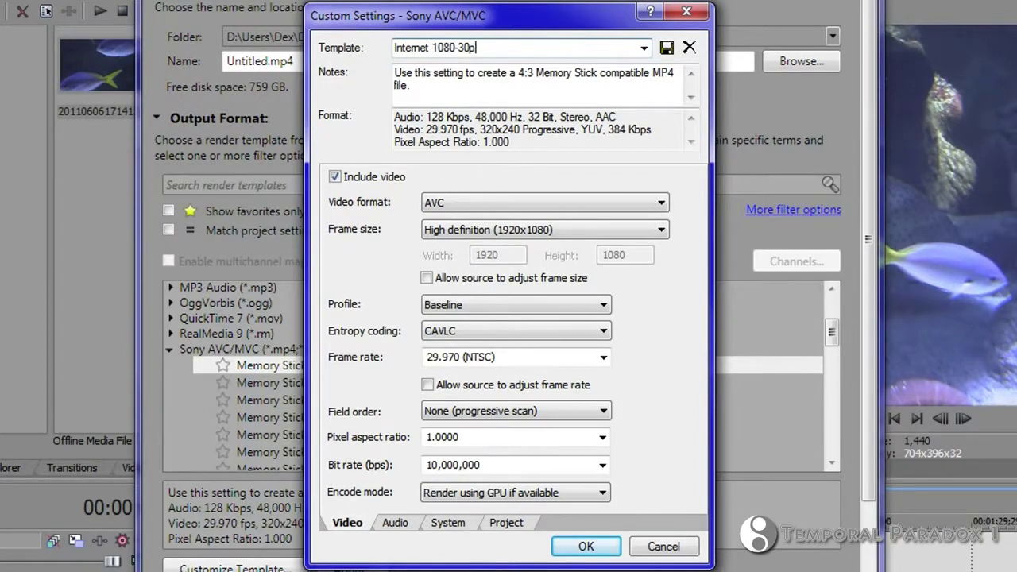
type(" 10Mbps A=192kbps")
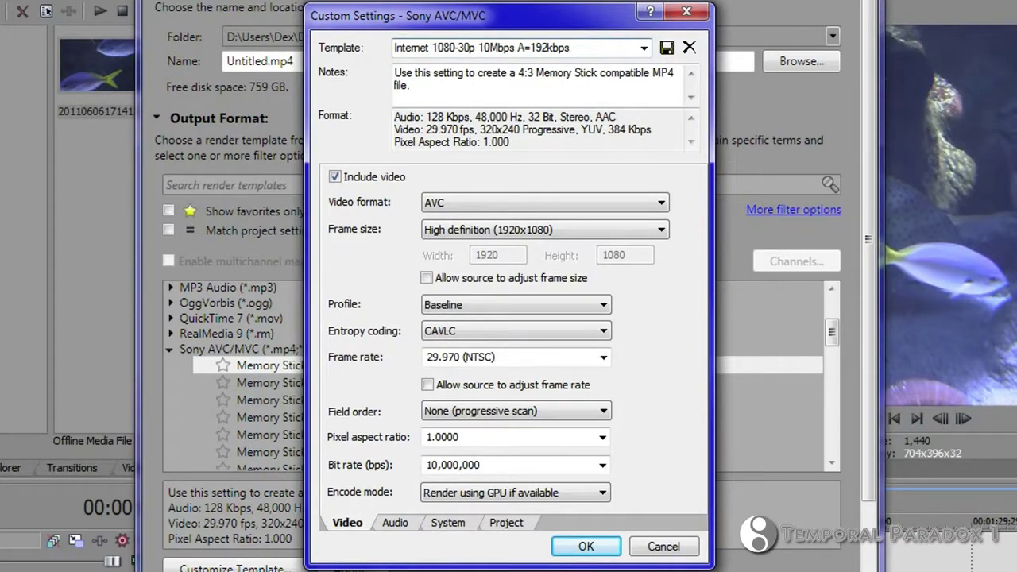
left_click(666, 47)
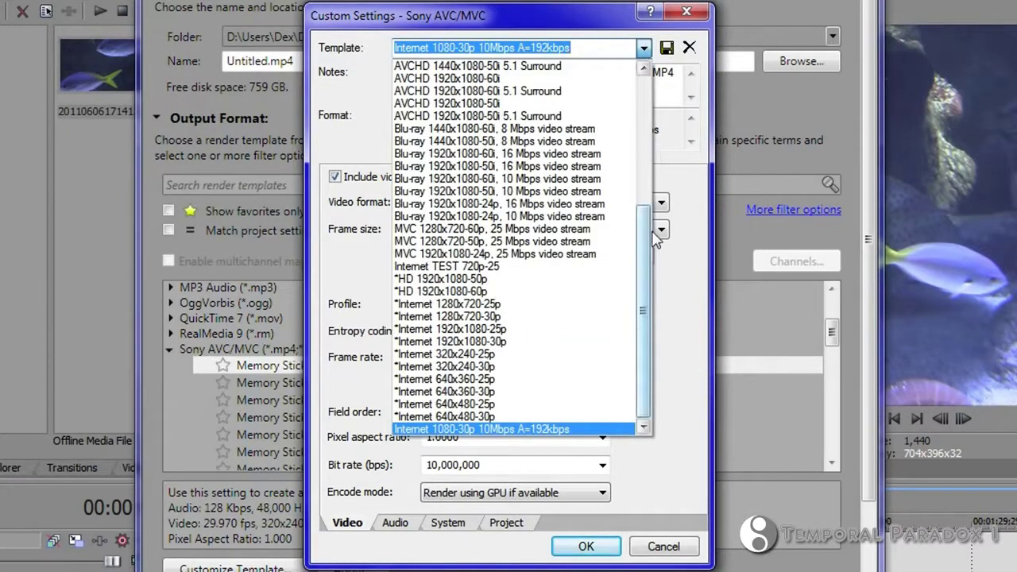
left_click(643, 50)
left_click(586, 546)
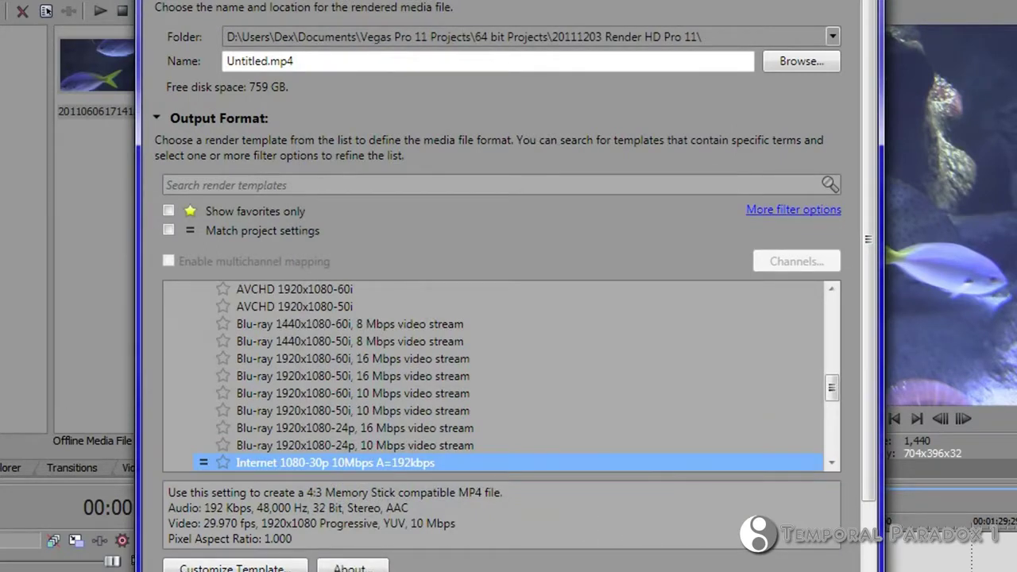
- Start rendering Untitled.mp4 with the new template, overwriting the existing file, and cancel the render
key("Return")
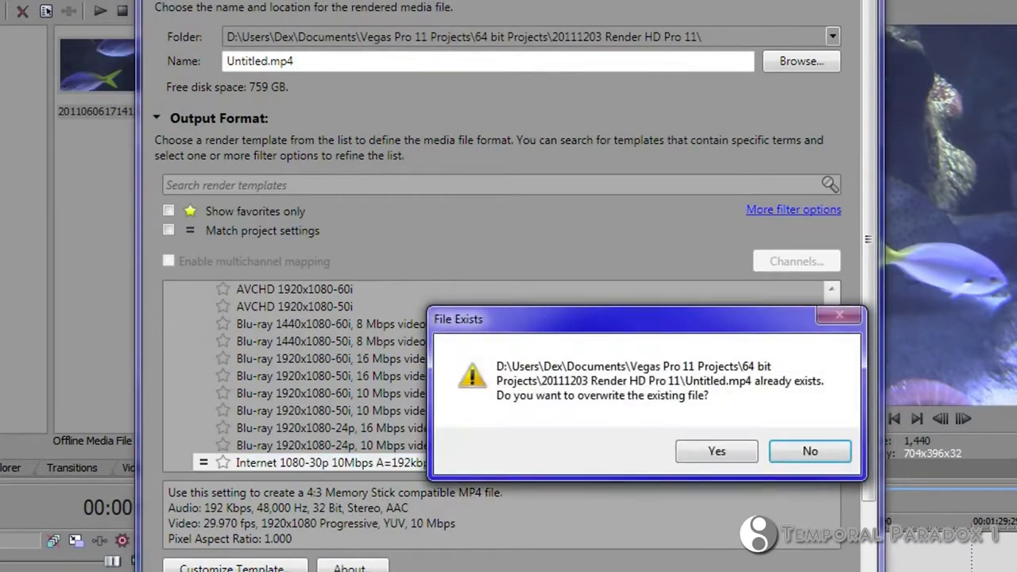
left_click(701, 456)
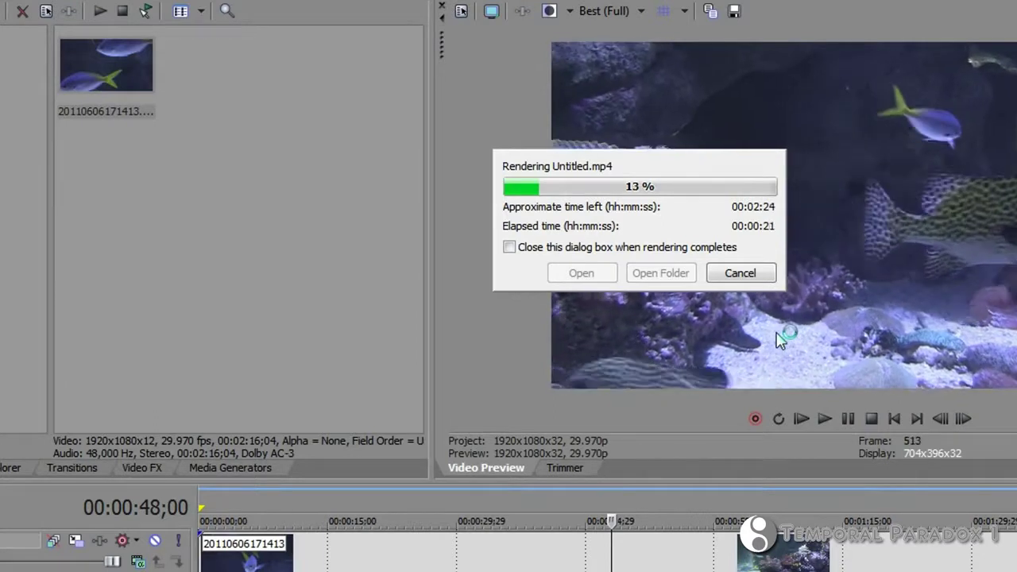
left_click(745, 278)
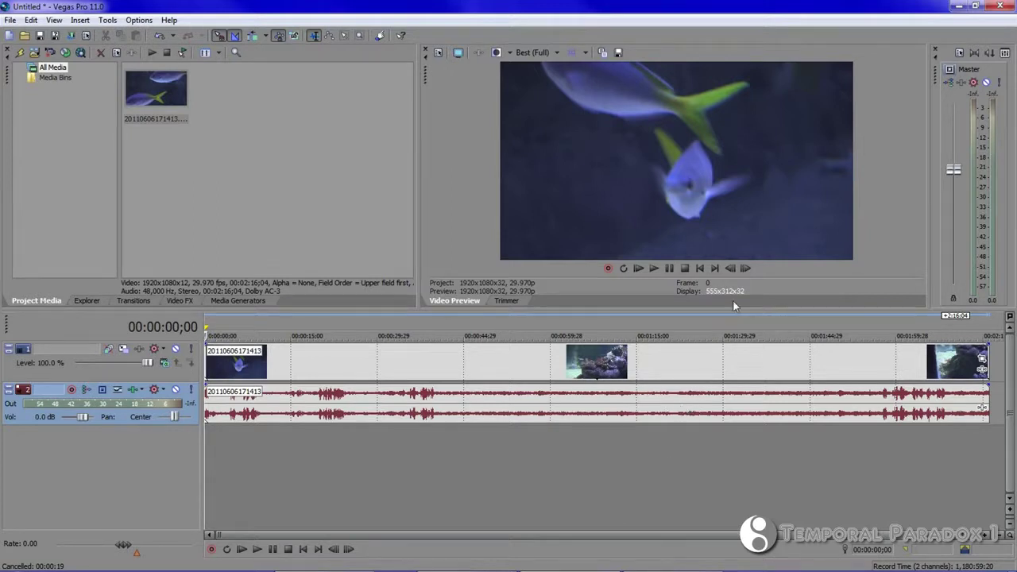
- Switch to Vegas Pro 10.0, import the clip 00003.MTS and place it at the start of the timeline
left_click(959, 10)
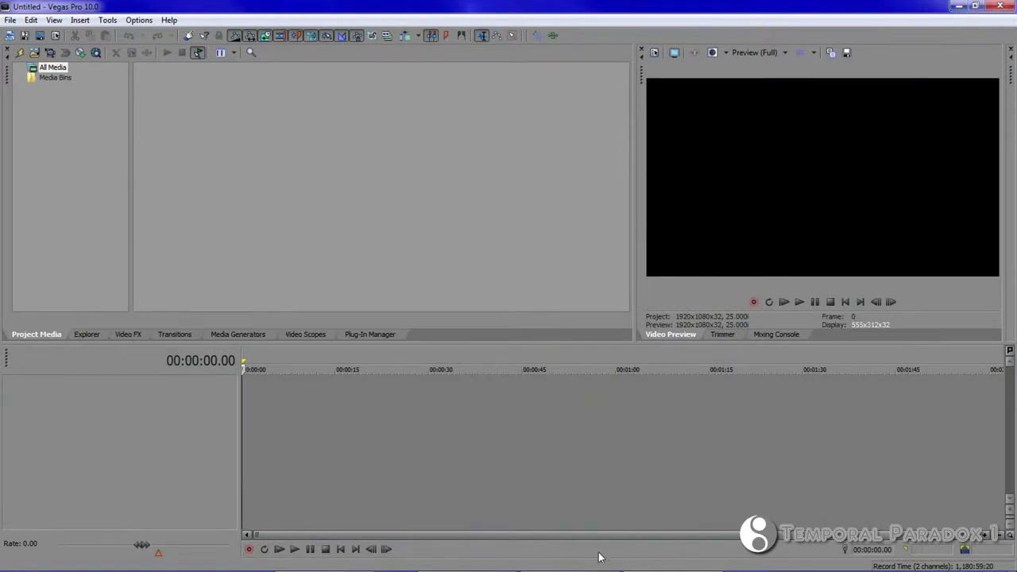
mouse_move(602, 565)
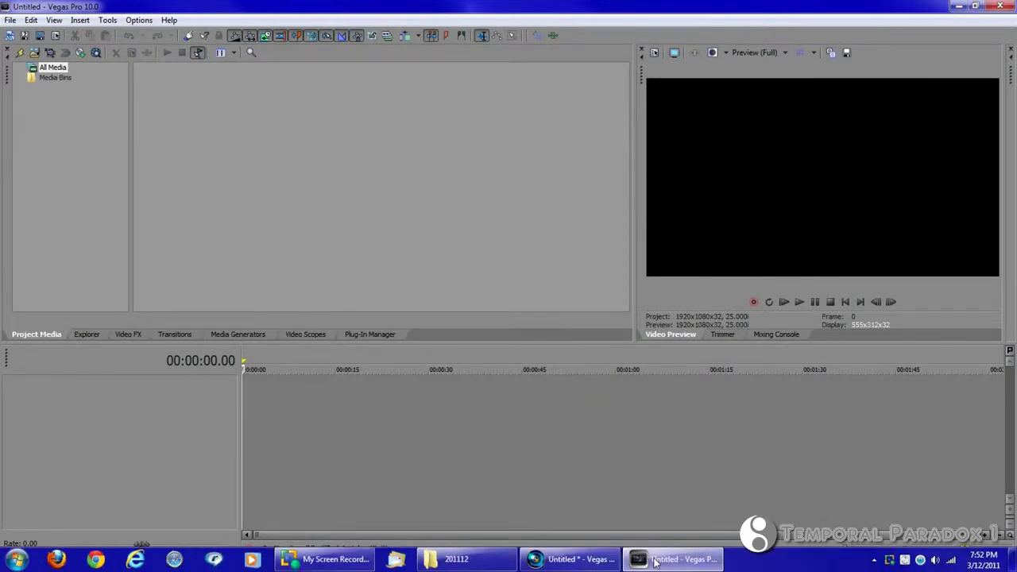
left_click(34, 52)
double_click(501, 176)
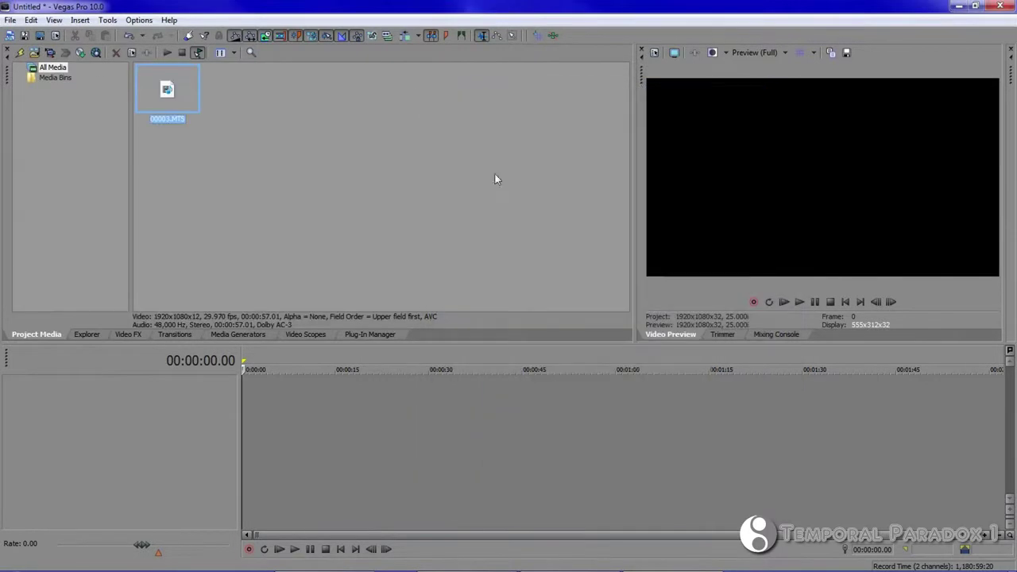
left_click_drag(159, 83, 278, 373)
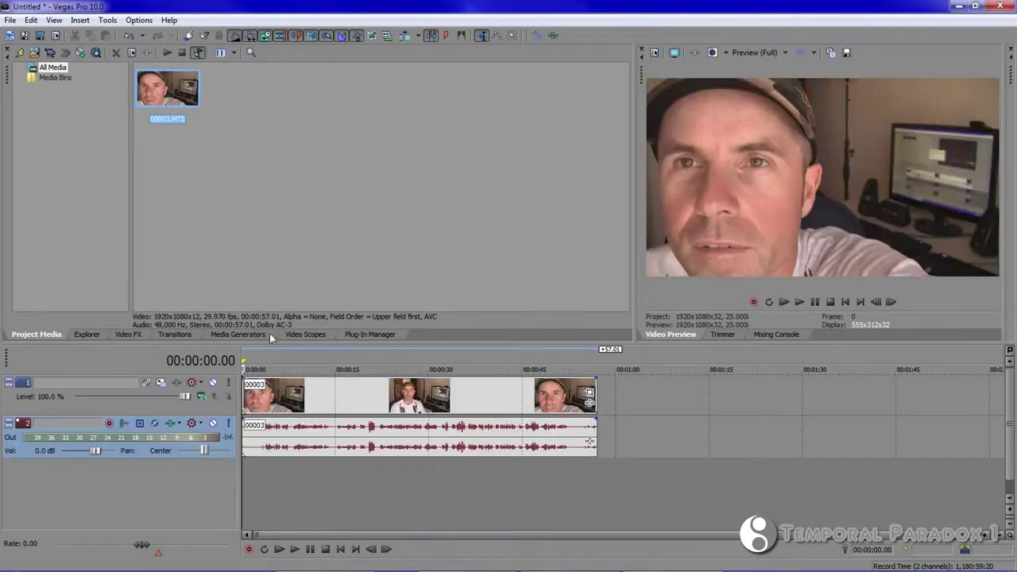
- Set up a render of the project in Sony AVC/MVC format with the Internet 1280x720-30p template
left_click(40, 37)
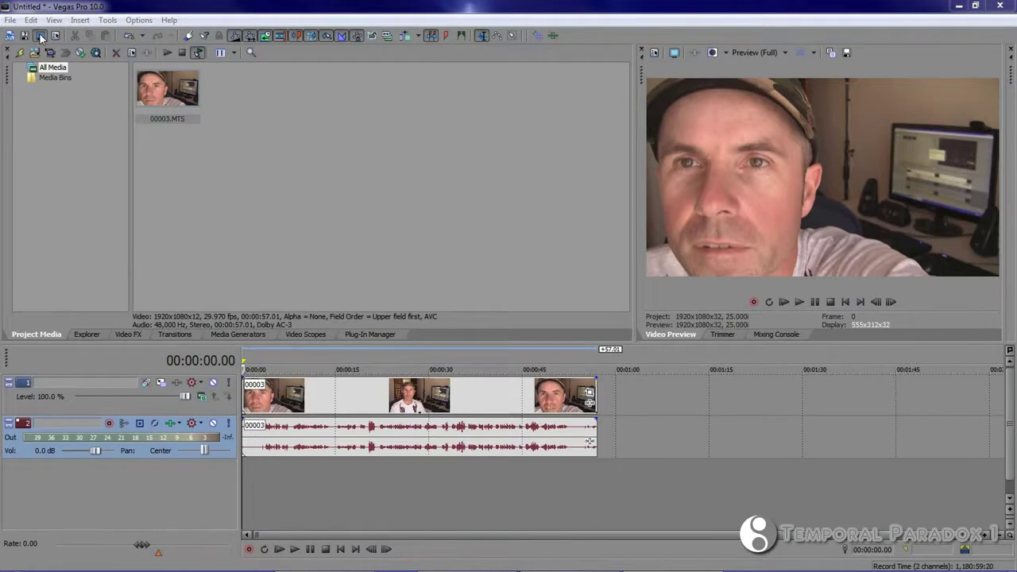
left_click(708, 334)
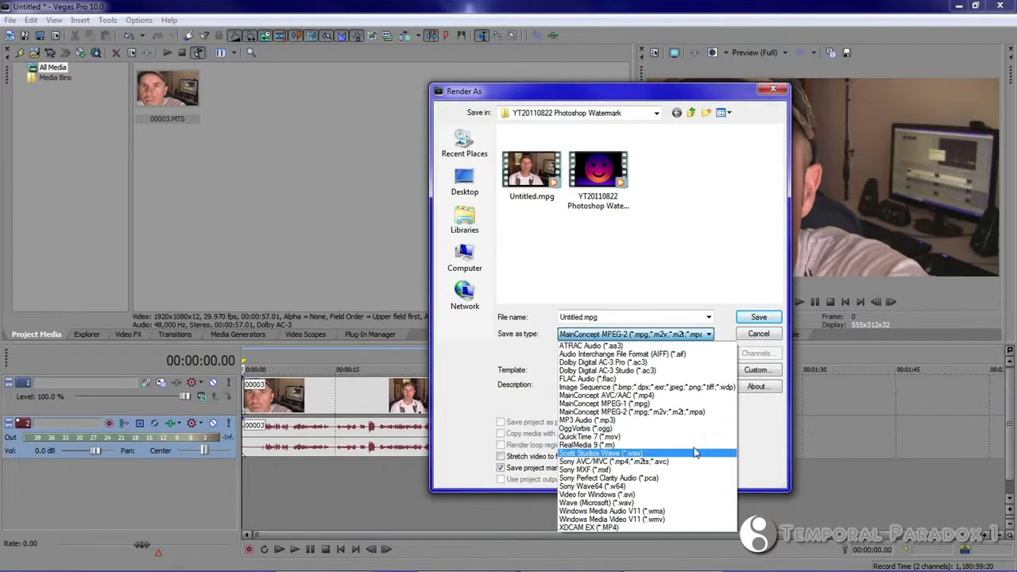
left_click(692, 463)
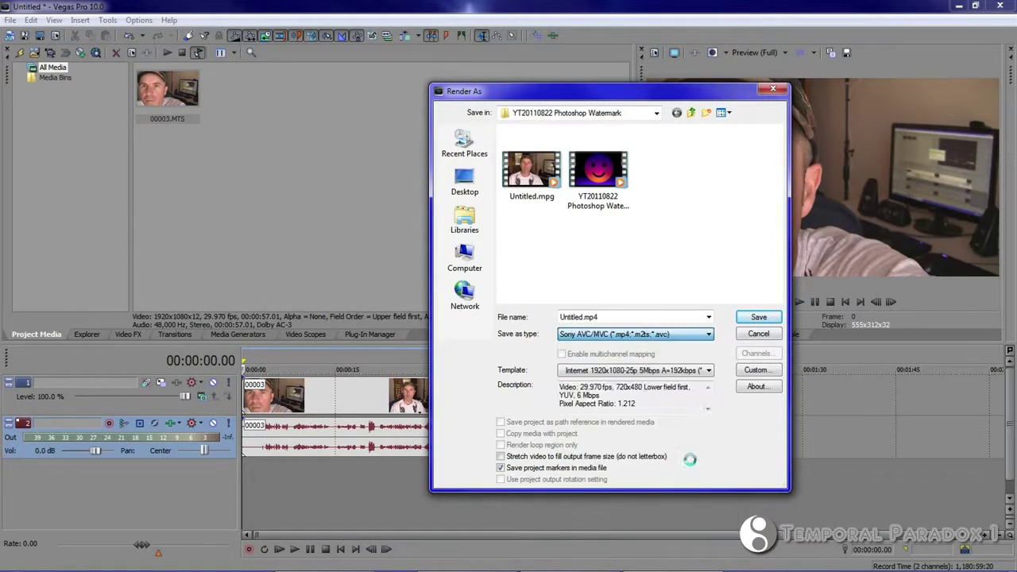
left_click(709, 372)
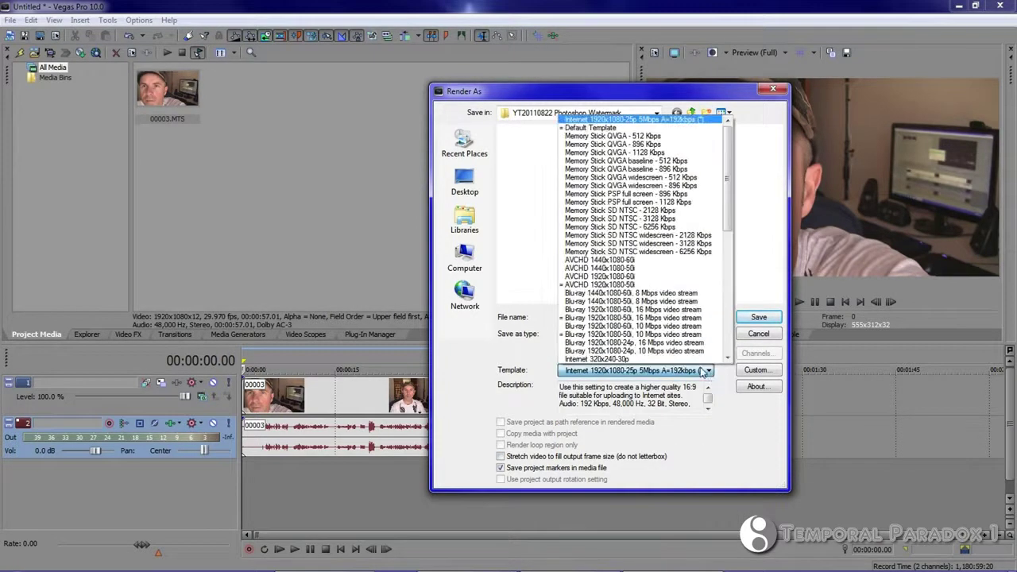
left_click_drag(729, 151, 732, 186)
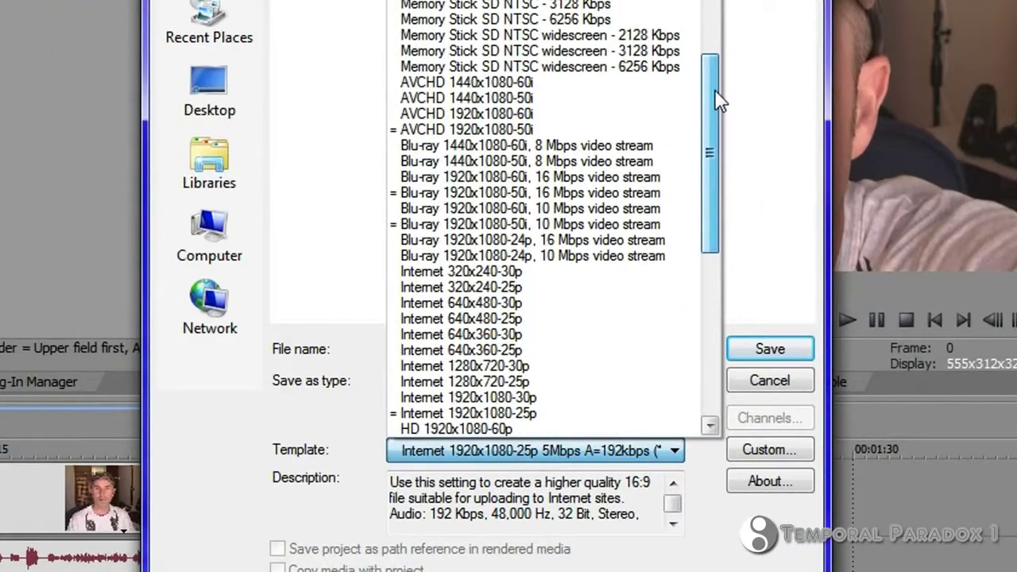
left_click_drag(717, 100, 719, 92)
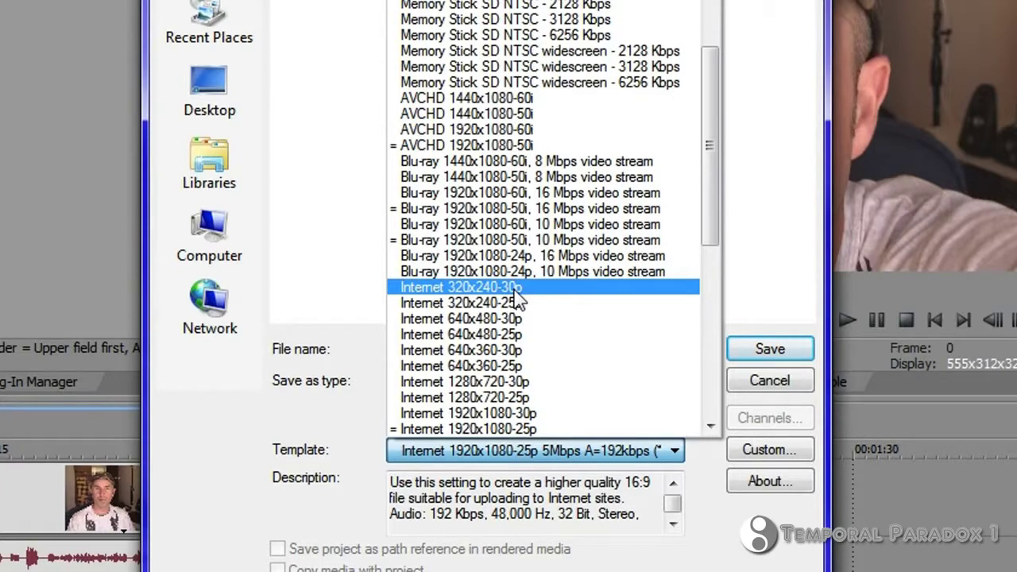
left_click_drag(711, 119, 711, 294)
left_click_drag(716, 342, 714, 129)
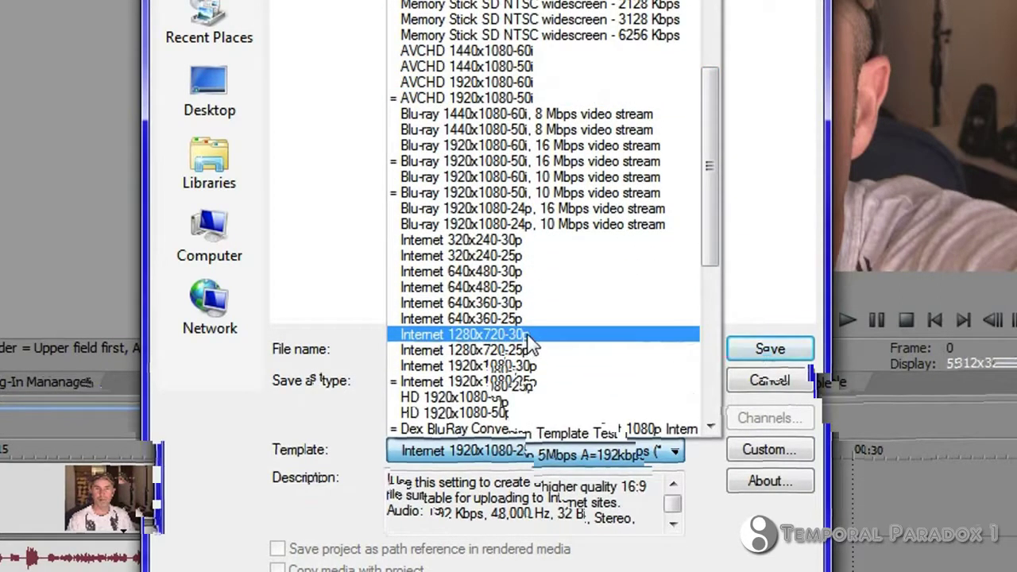
left_click(532, 335)
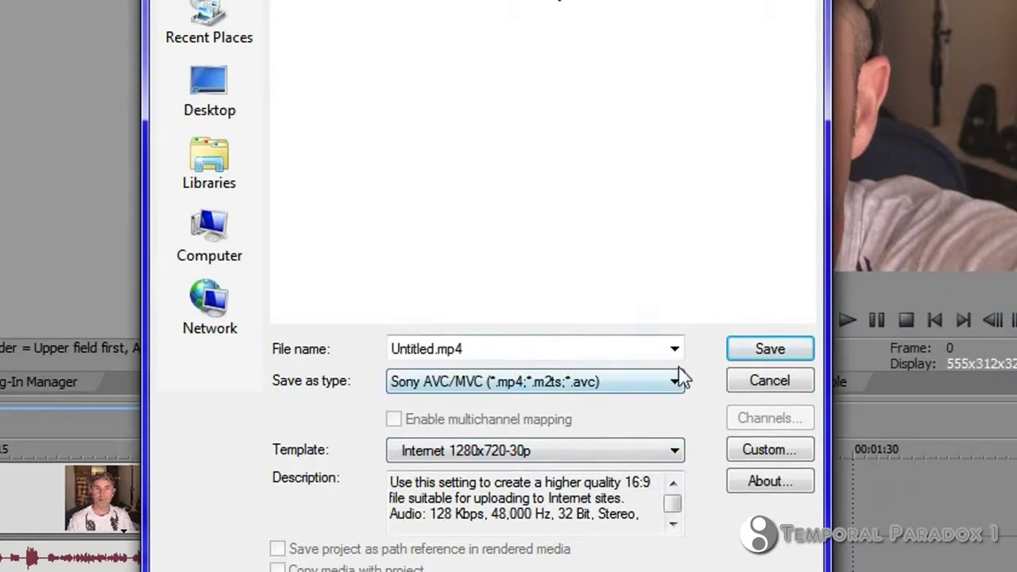
- Save a custom copy of the Internet 1280x720-30p template under the name **Internet 1280x720-30p
left_click(747, 455)
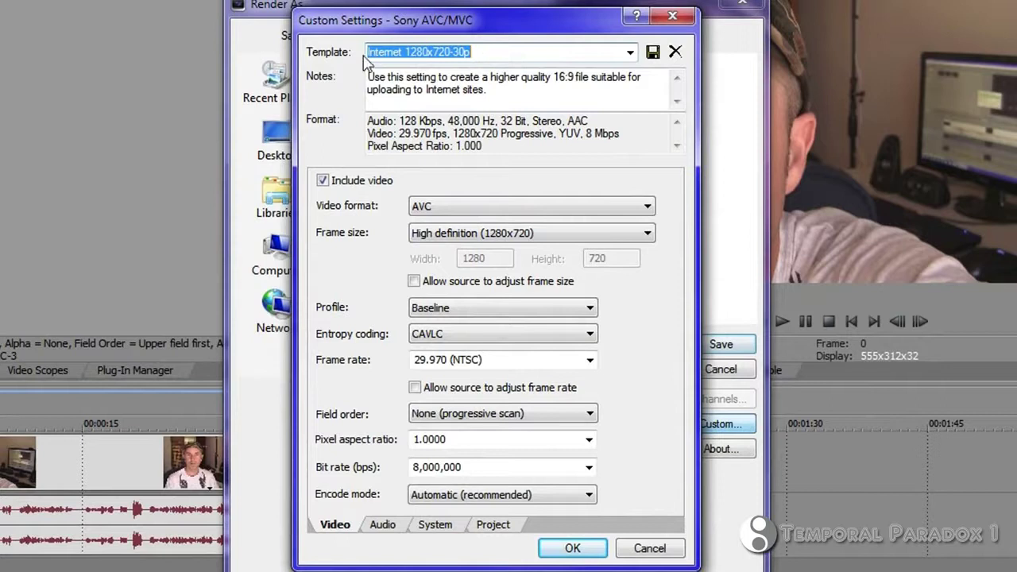
left_click(369, 54)
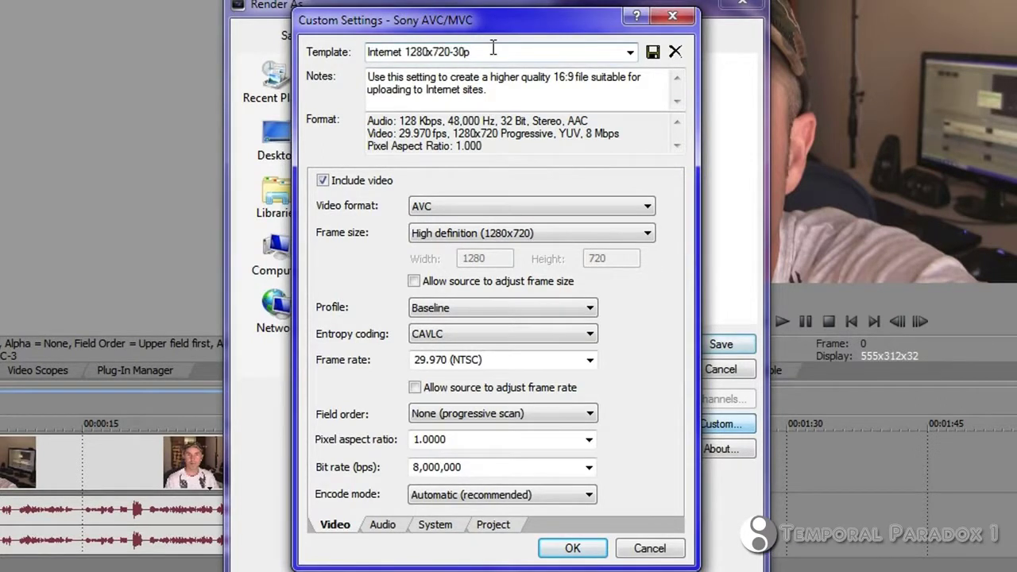
type("**")
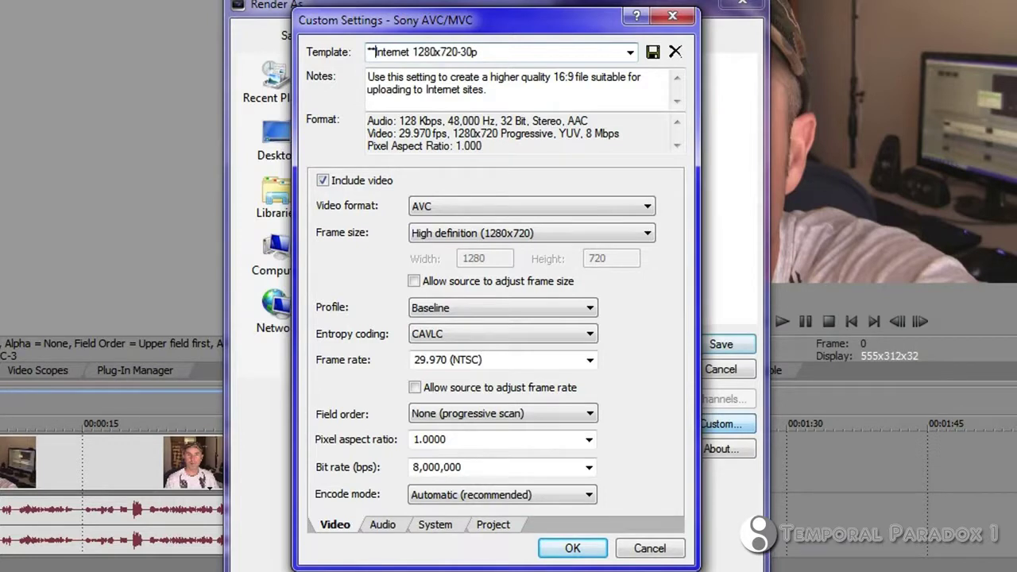
left_click(652, 54)
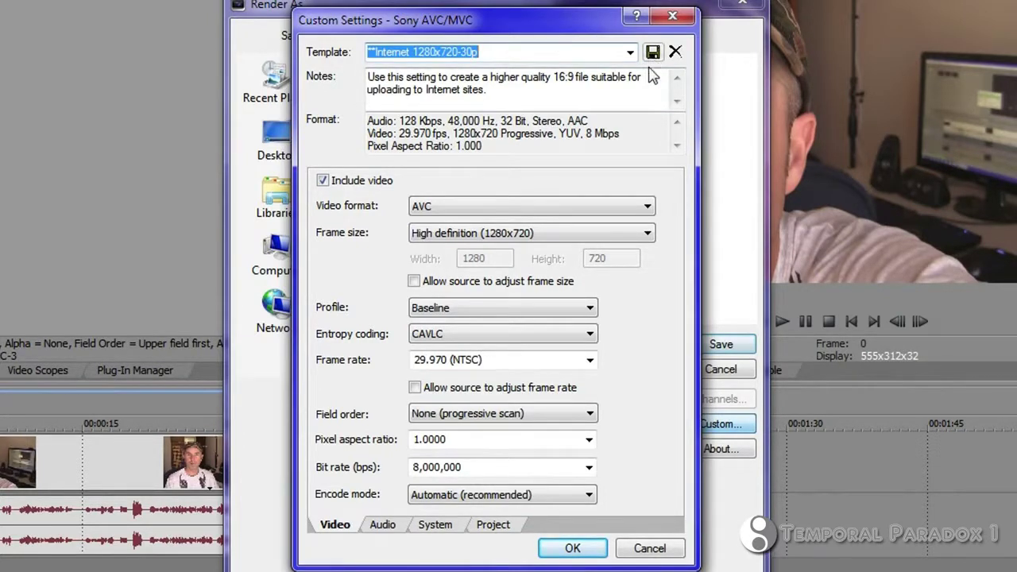
- Accept the custom template settings, cancel the render setup and close Vegas Pro 10.0 without saving the project
left_click(573, 548)
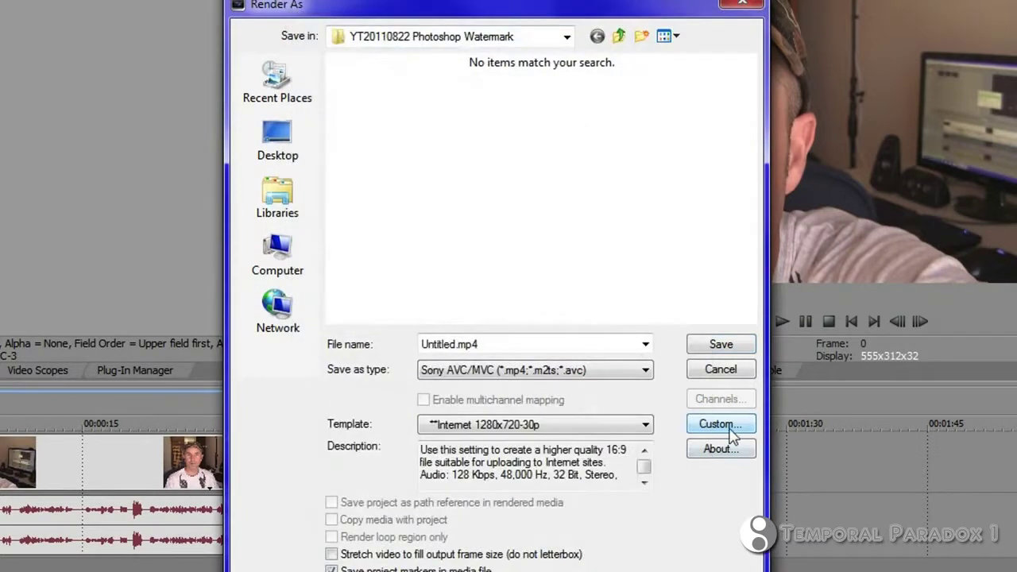
left_click(745, 366)
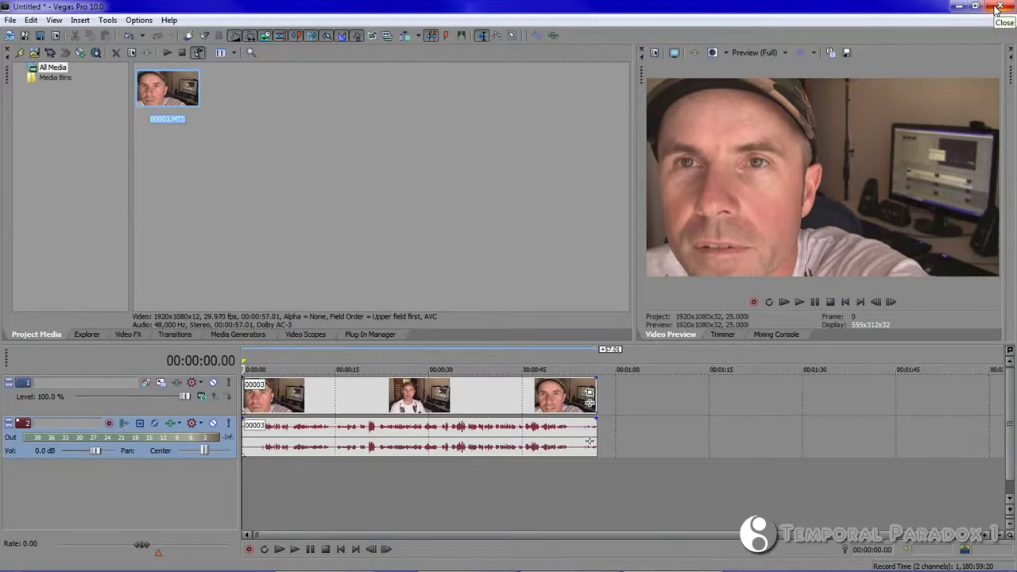
left_click(999, 7)
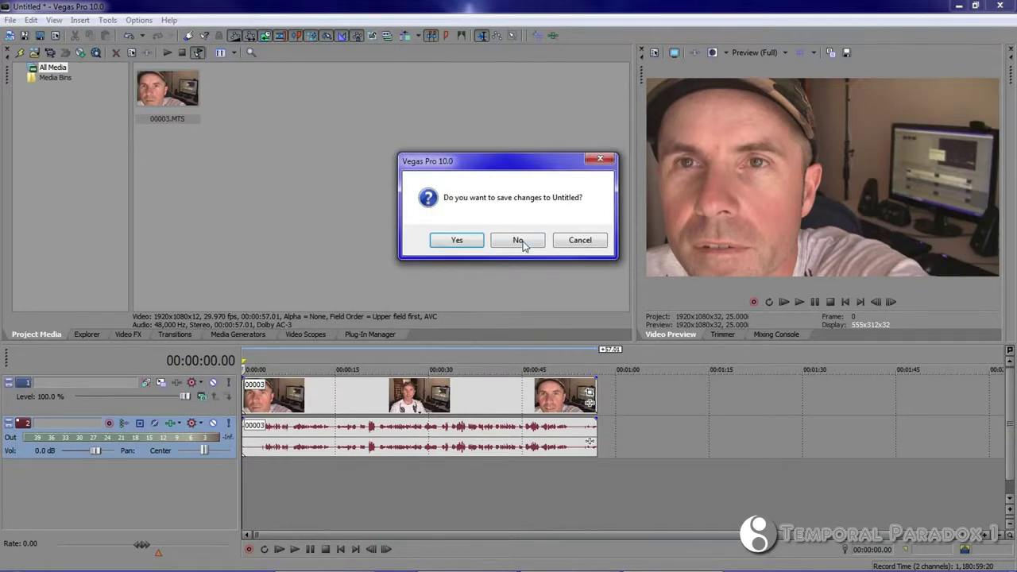
left_click(522, 241)
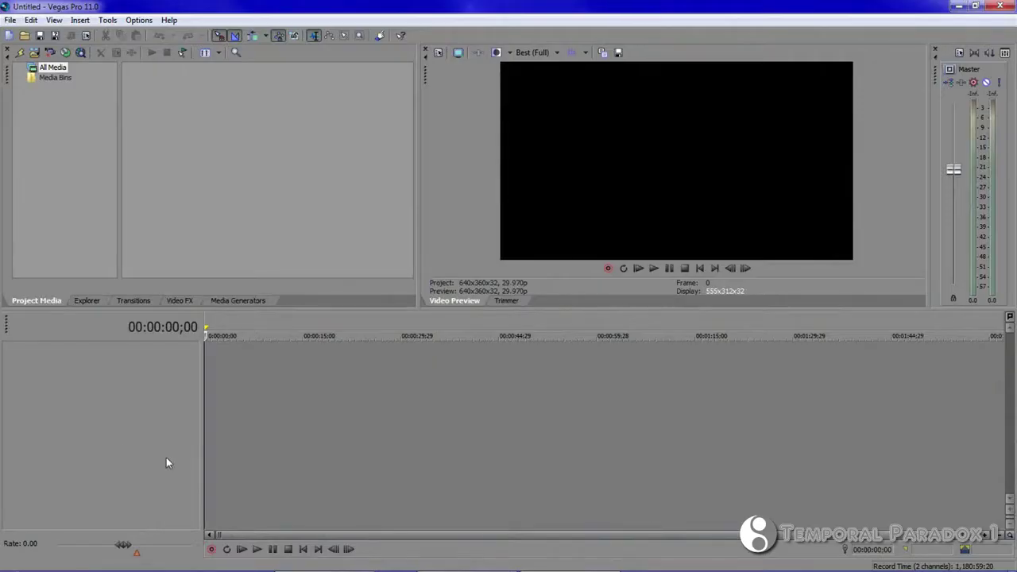
- Open the recent project BIG TEST.veg in Vegas Pro 11.0 and locate the **Internet 1280x720-30p template among its render templates
left_click(11, 20)
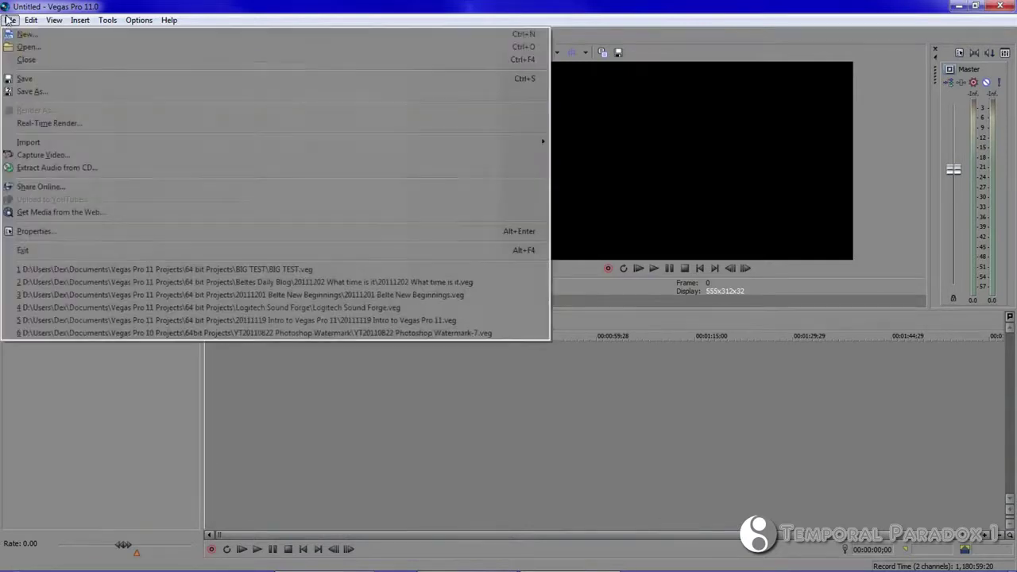
left_click(84, 269)
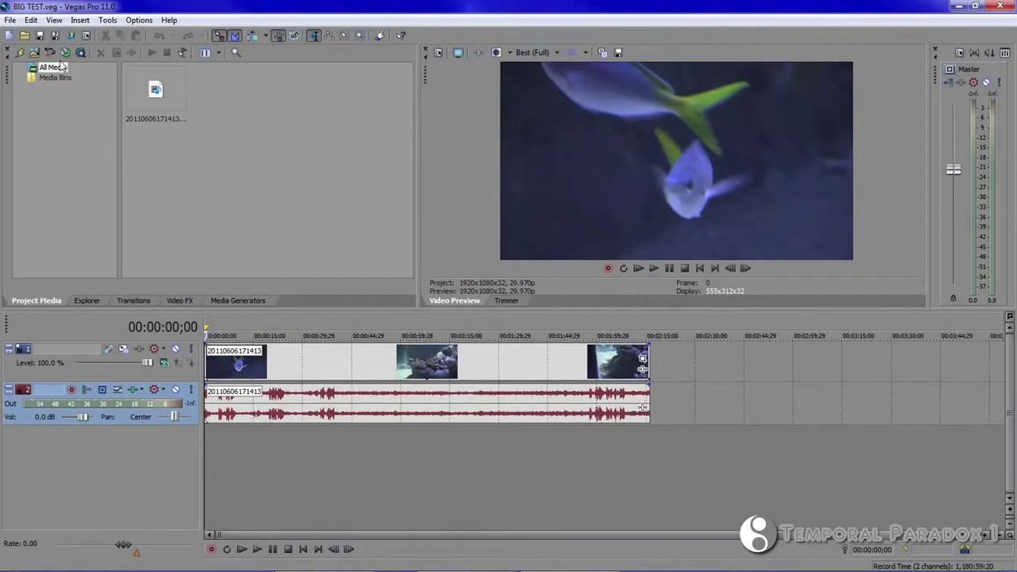
left_click(71, 35)
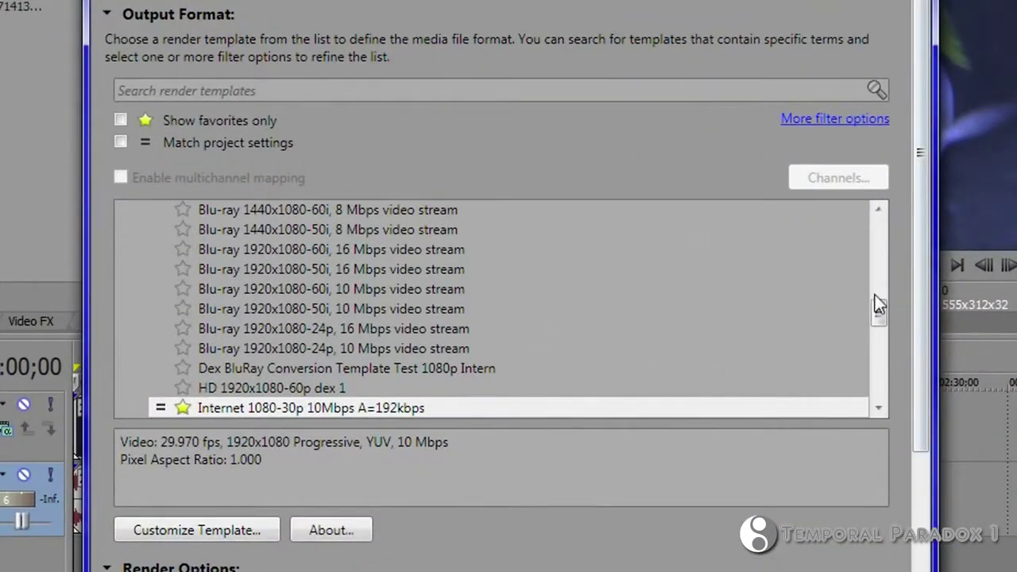
left_click_drag(880, 309, 899, 365)
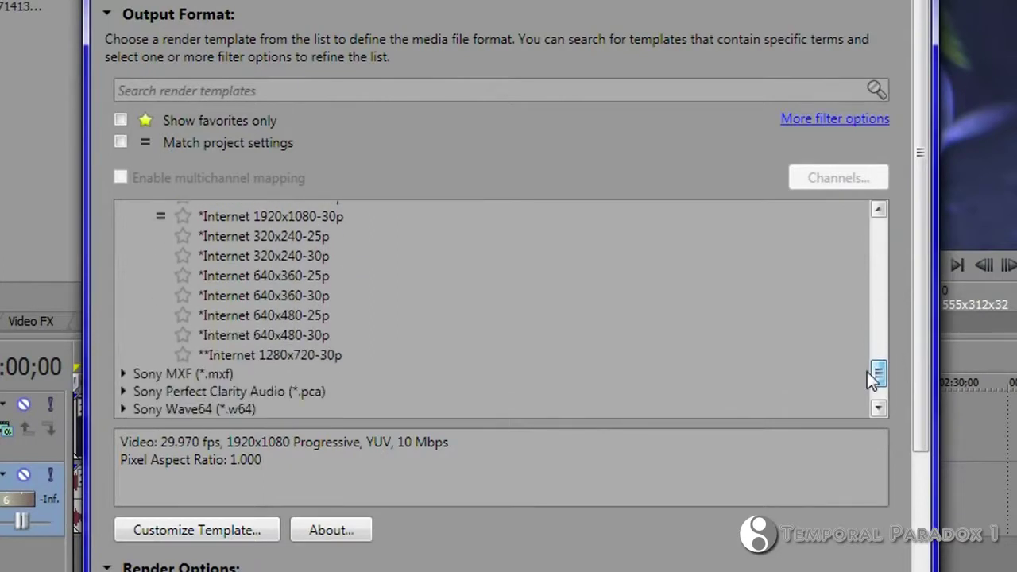